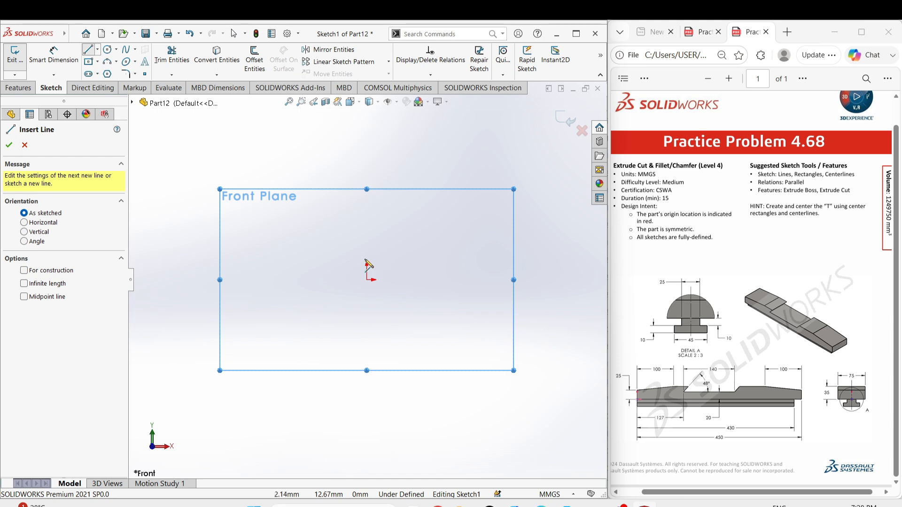
# - Sketch connected lines from the origin: a vertical left end about 31 mm high, a gentle rising slope, a flat top and a notch with parallel angled sides
pyautogui.click(367, 280)
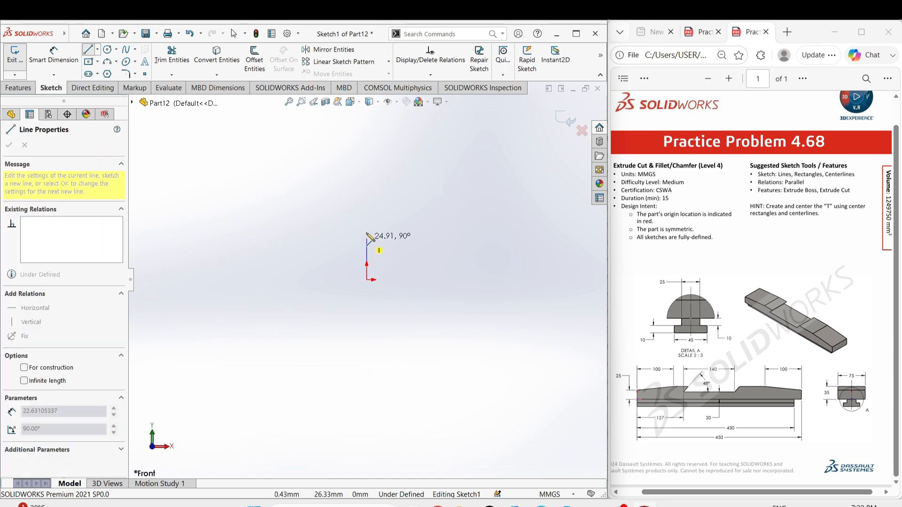
pyautogui.click(366, 205)
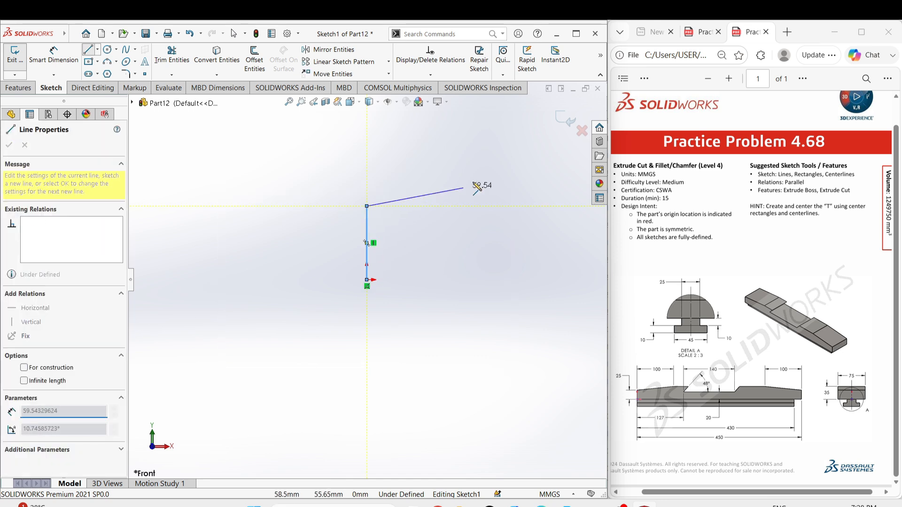
pyautogui.click(500, 189)
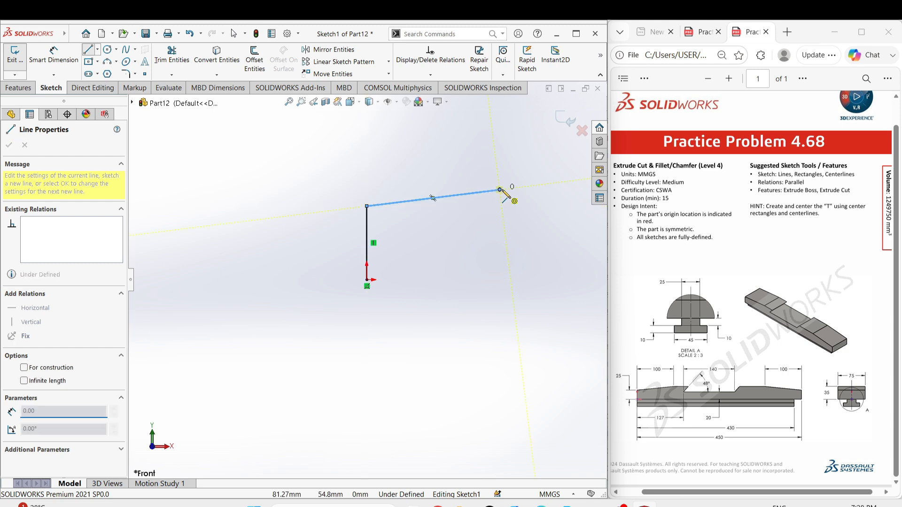
pyautogui.scroll(6, 500, 209)
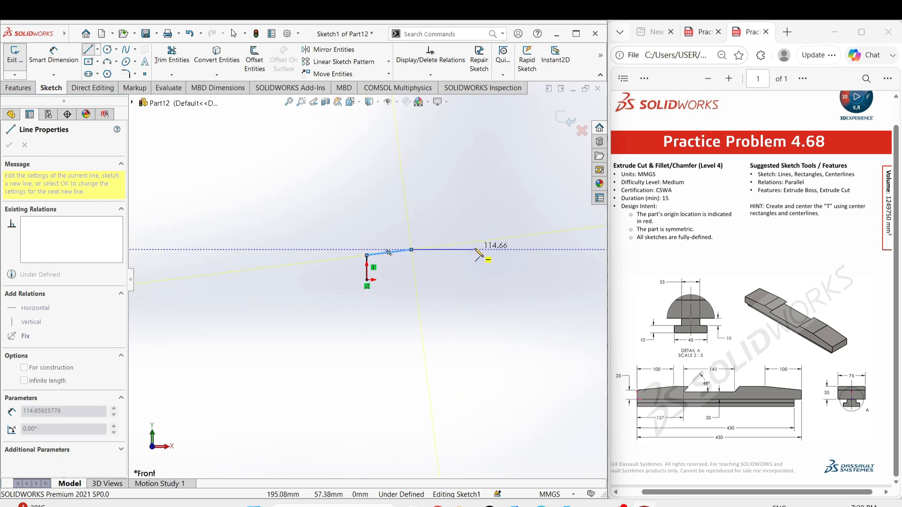
pyautogui.click(474, 249)
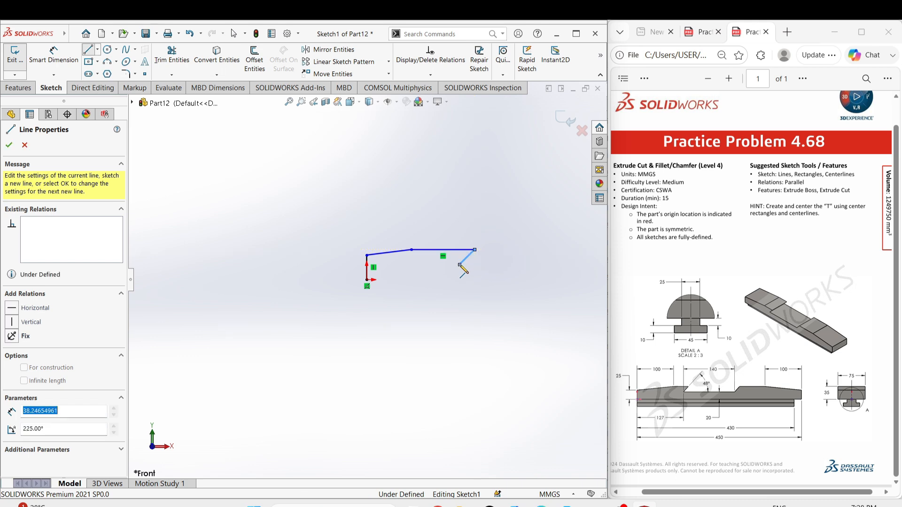
pyautogui.click(459, 265)
pyautogui.click(544, 264)
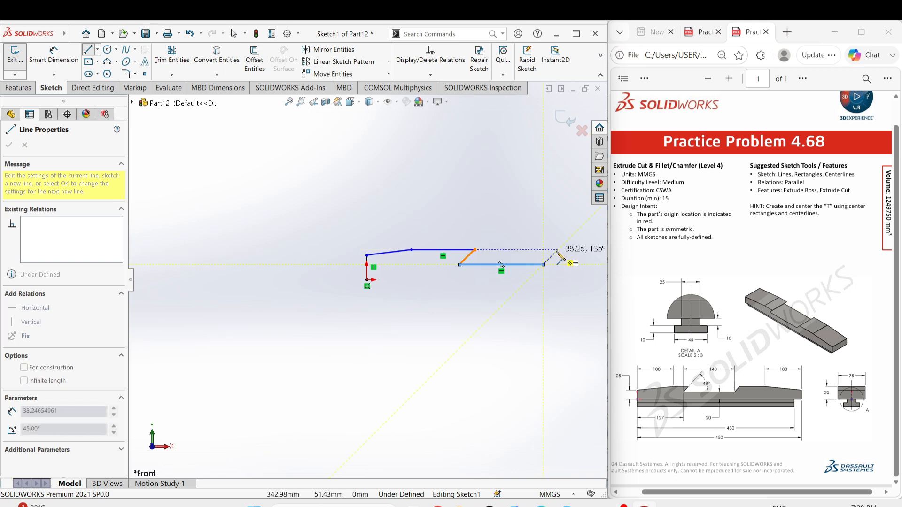
pyautogui.click(559, 250)
# - Complete the closed profile with a flat top, a downward slope, a vertical right end and a base about 656 mm long back to the origin
pyautogui.scroll(3, 366, 277)
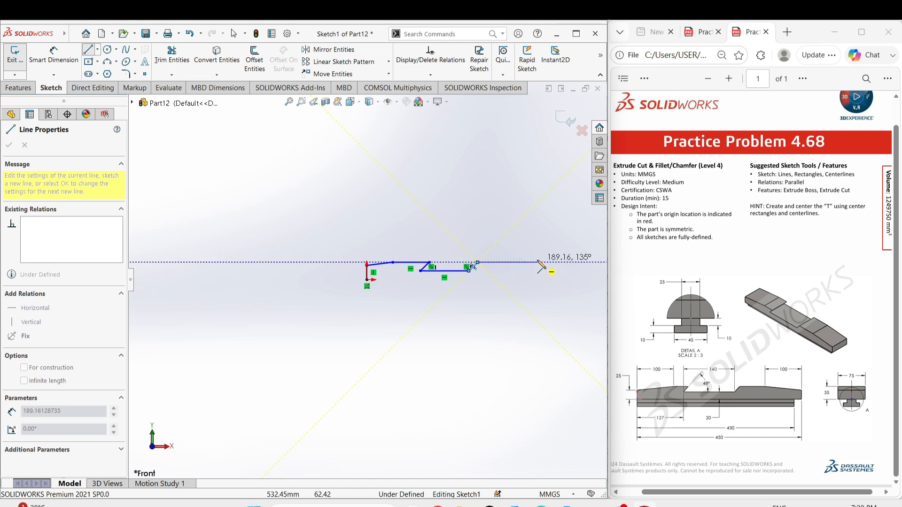
pyautogui.click(518, 263)
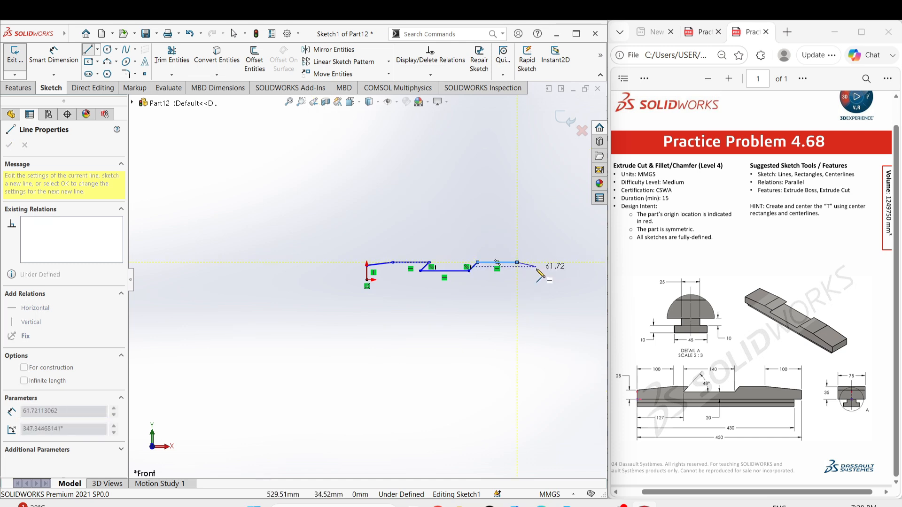
pyautogui.click(577, 276)
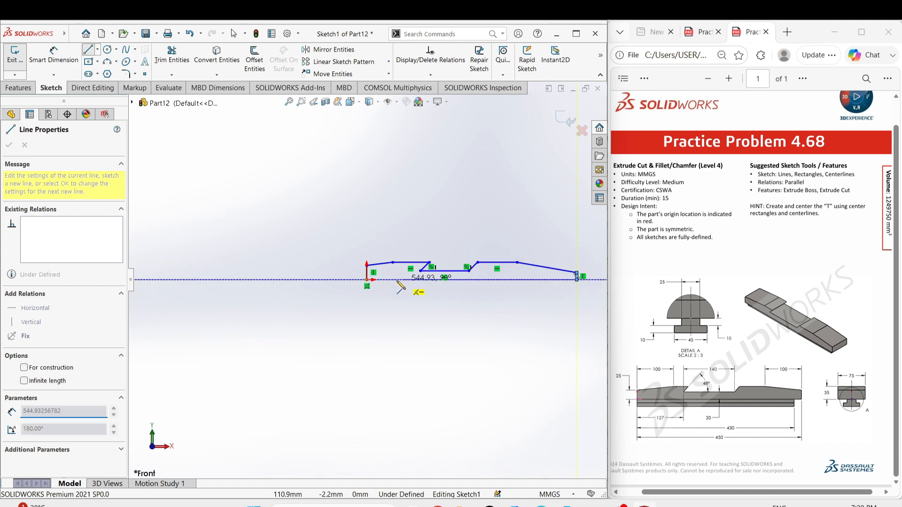
pyautogui.click(366, 280)
pyautogui.scroll(-2, 468, 282)
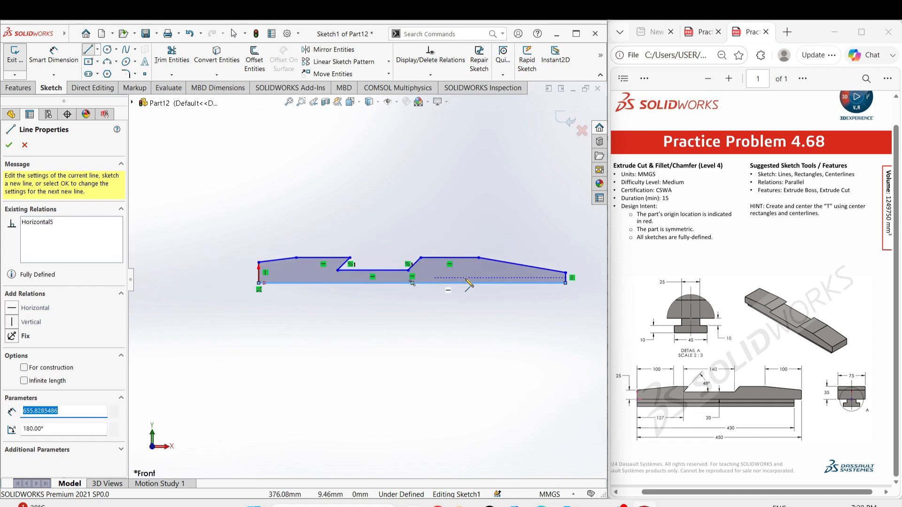
# - Dimension the profile's horizontal base line to 450 mm
pyautogui.scroll(2, 465, 279)
pyautogui.scroll(-1, 385, 289)
pyautogui.moveTo(385, 361); pyautogui.dragTo(387, 285, button='right')
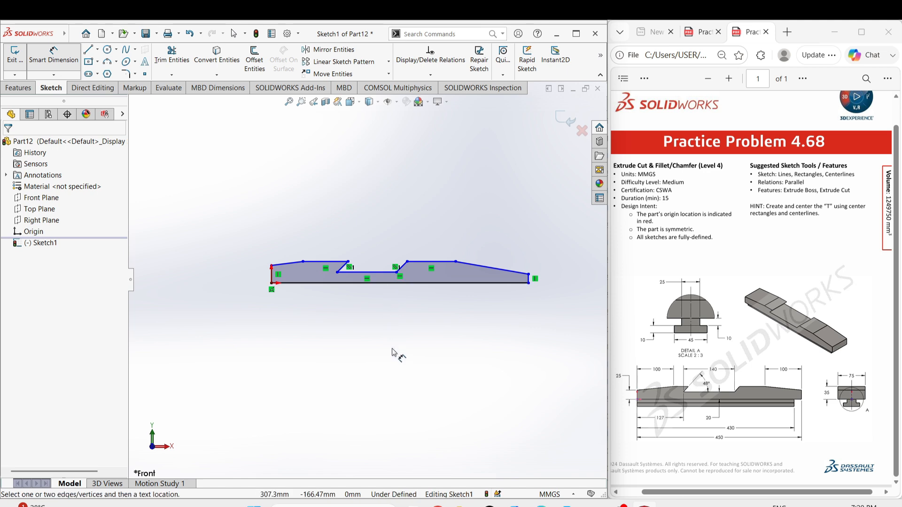
pyautogui.click(382, 283)
pyautogui.click(382, 347)
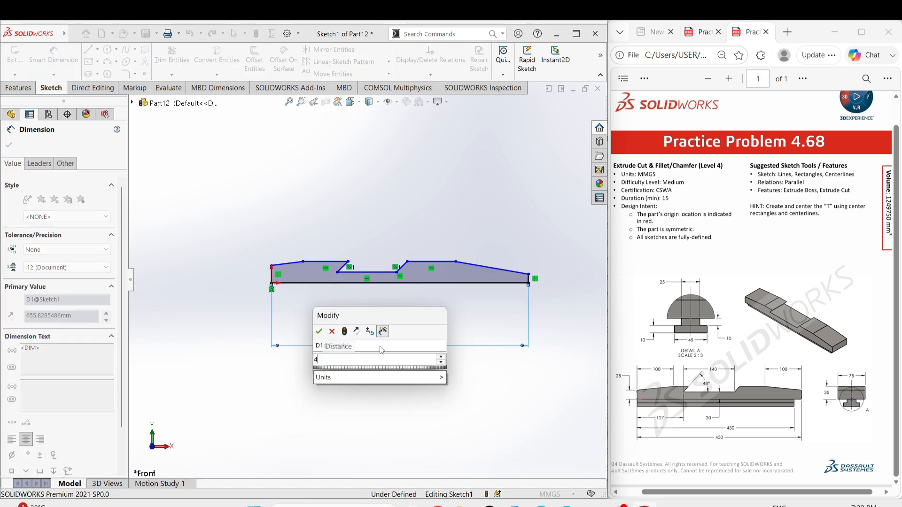
pyautogui.write('450')
pyautogui.press('Return')
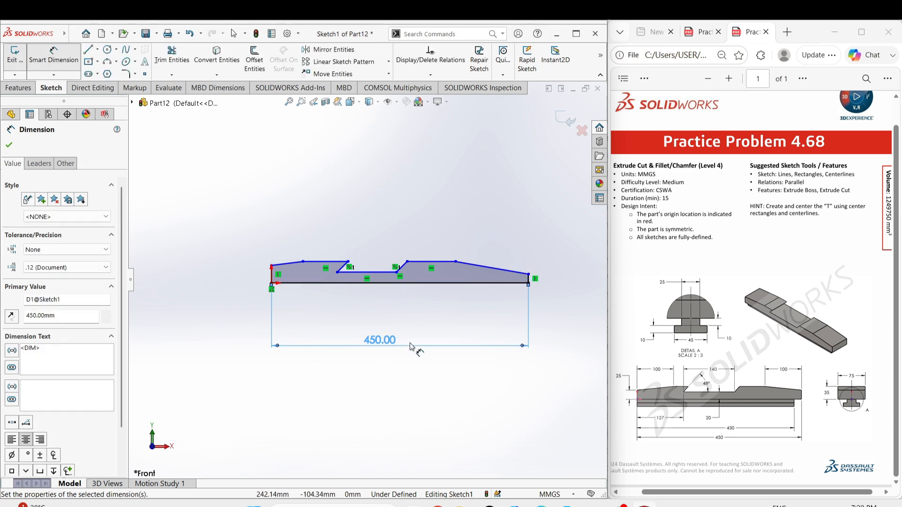
# - Dimension the vertical line at the profile's left end to 25 mm
pyautogui.click(272, 281)
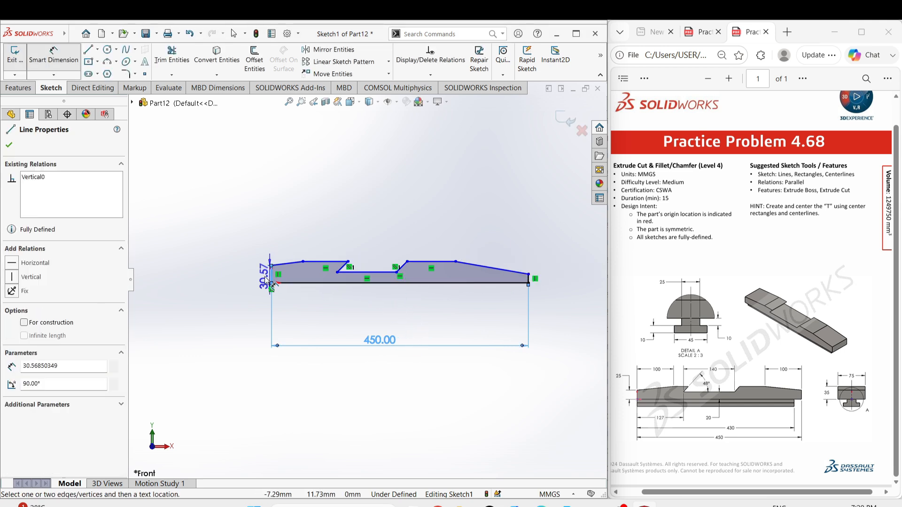
pyautogui.click(235, 269)
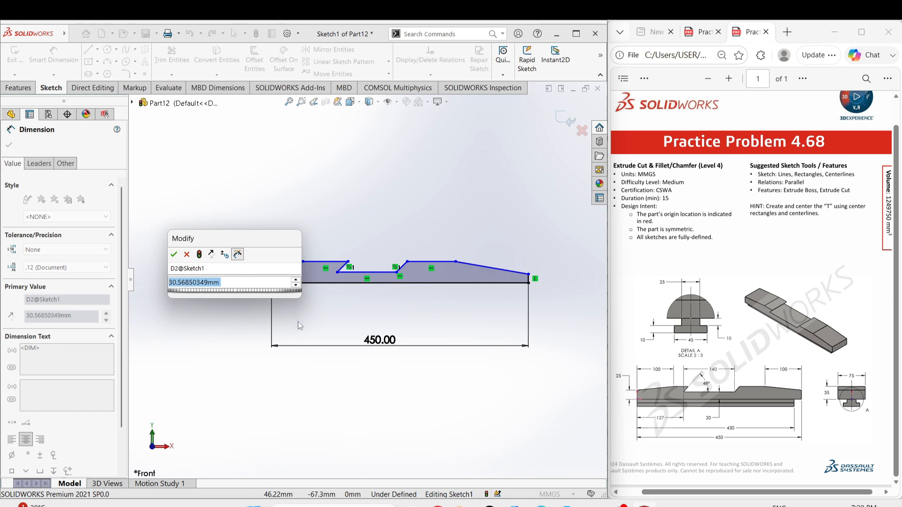
pyautogui.write('25')
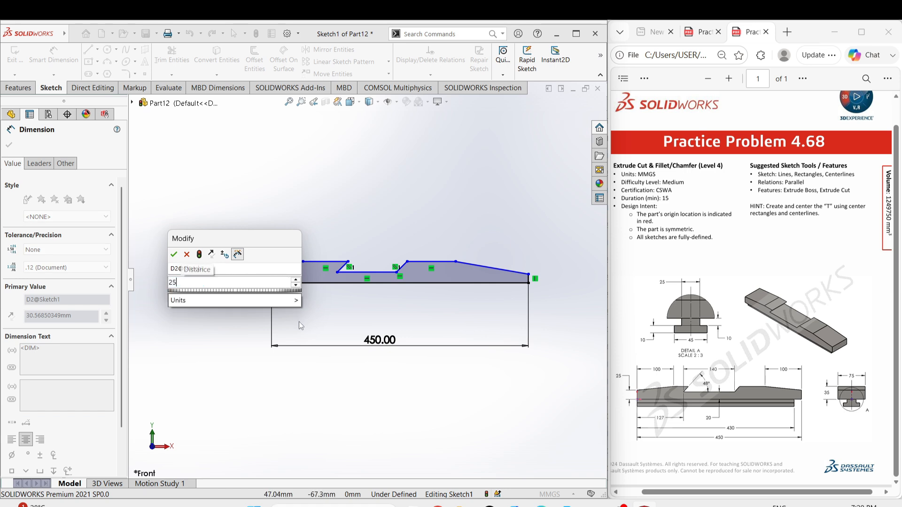
pyautogui.press('Return')
# - Dimension the height of the notch floor above the base line to 20 mm
pyautogui.scroll(-1, 327, 294)
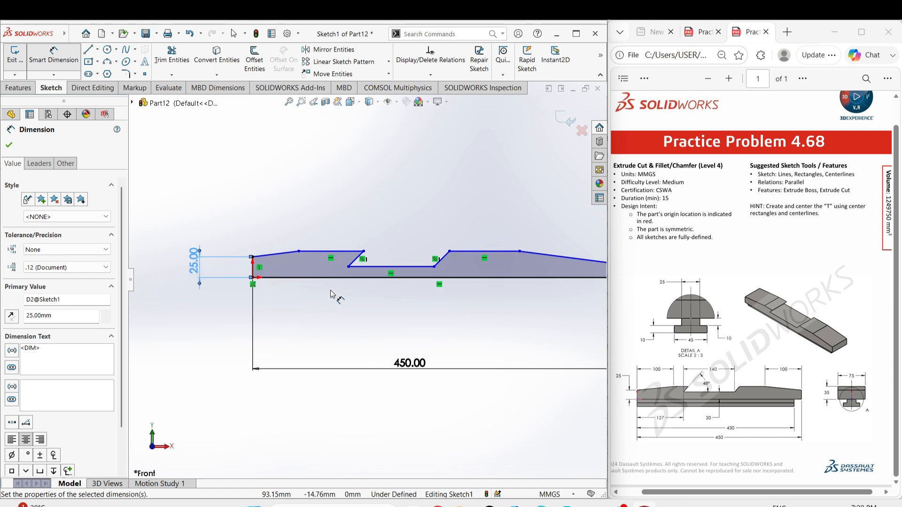
pyautogui.scroll(-1, 324, 242)
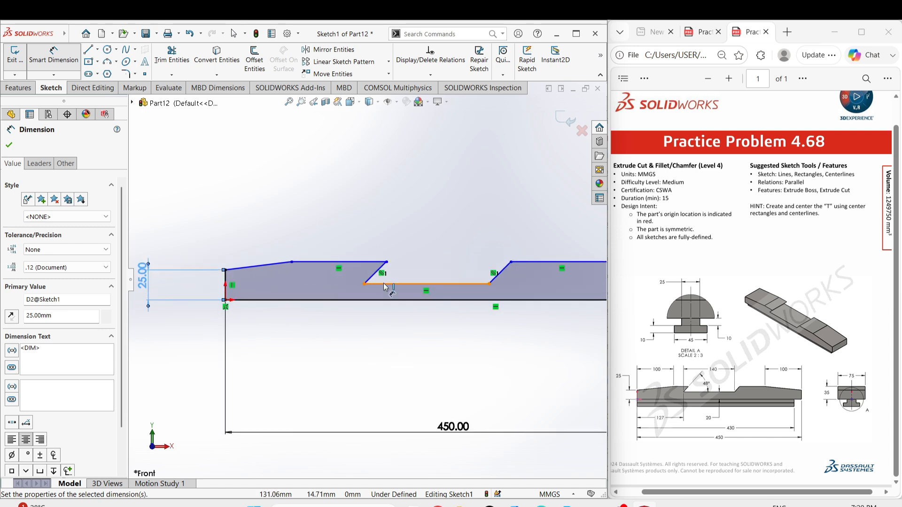
pyautogui.click(399, 285)
pyautogui.click(397, 299)
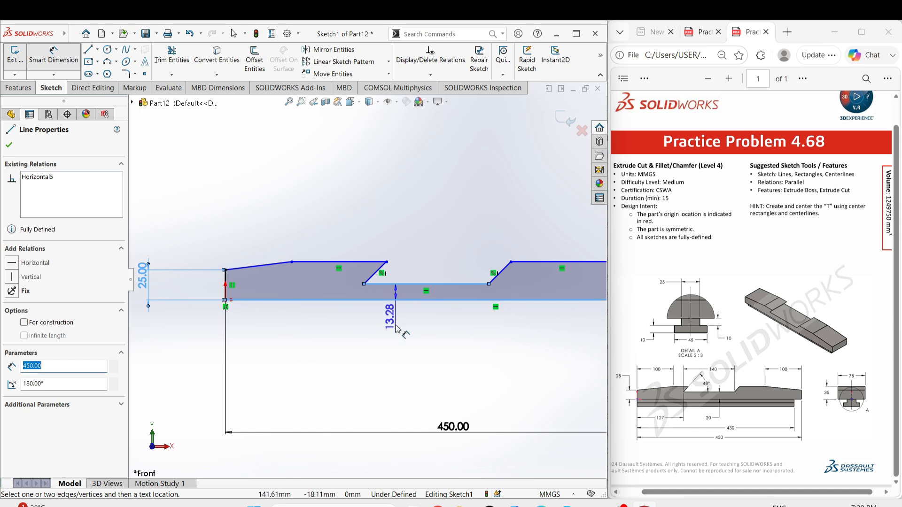
pyautogui.click(450, 359)
pyautogui.write('20')
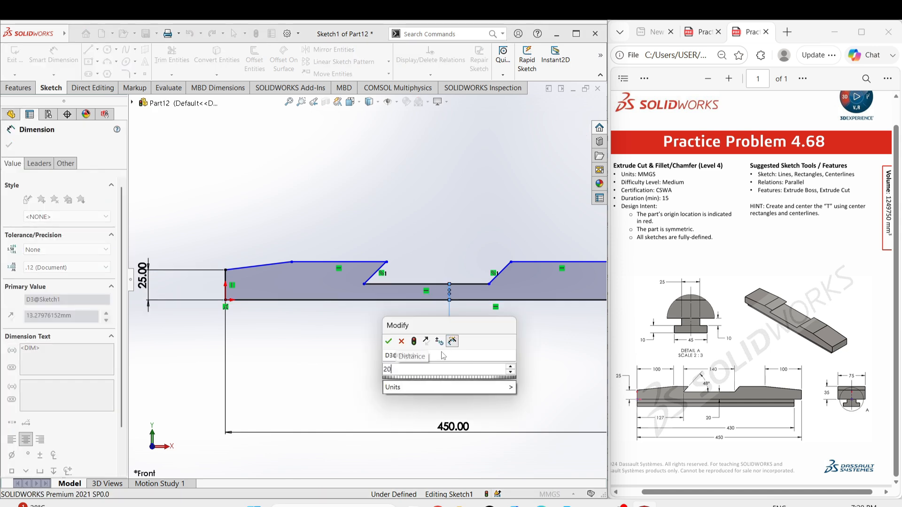
pyautogui.press('Return')
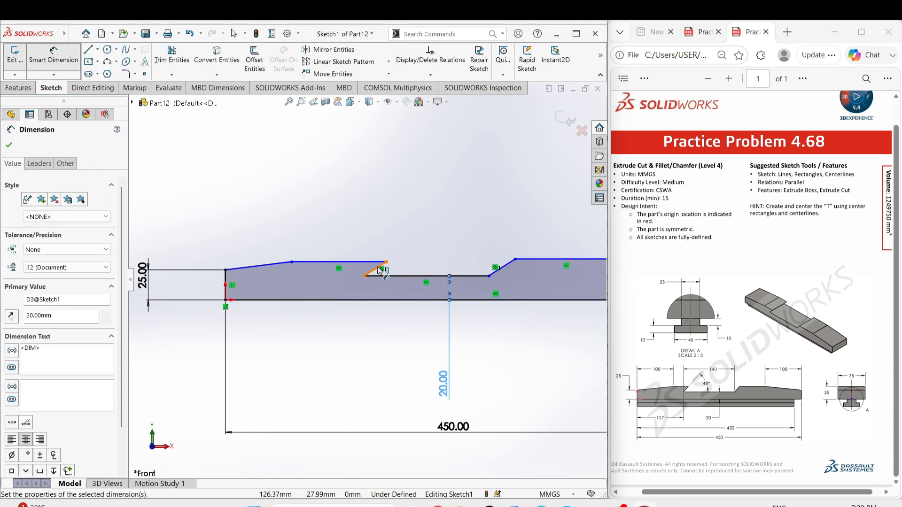
# - Set the angle between the notch's left slanted side and its floor to 48°
pyautogui.click(388, 277)
pyautogui.click(399, 276)
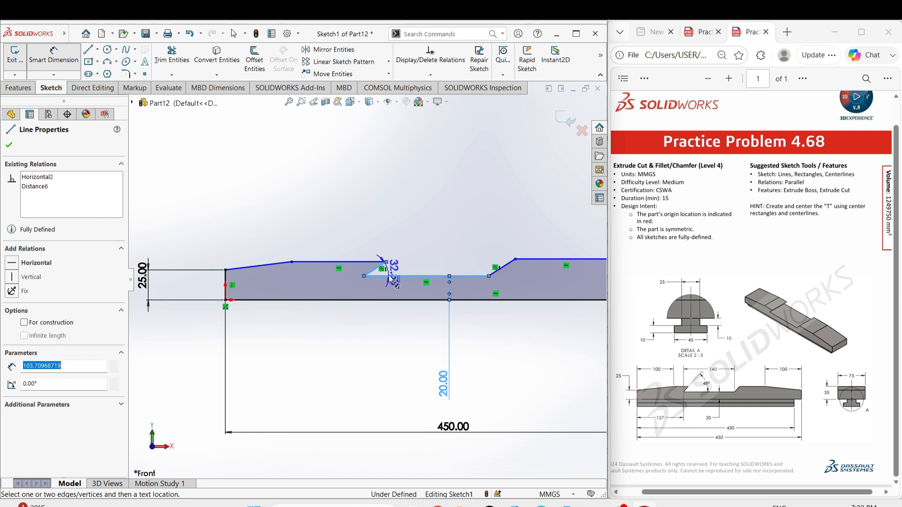
pyautogui.click(463, 234)
pyautogui.write('48')
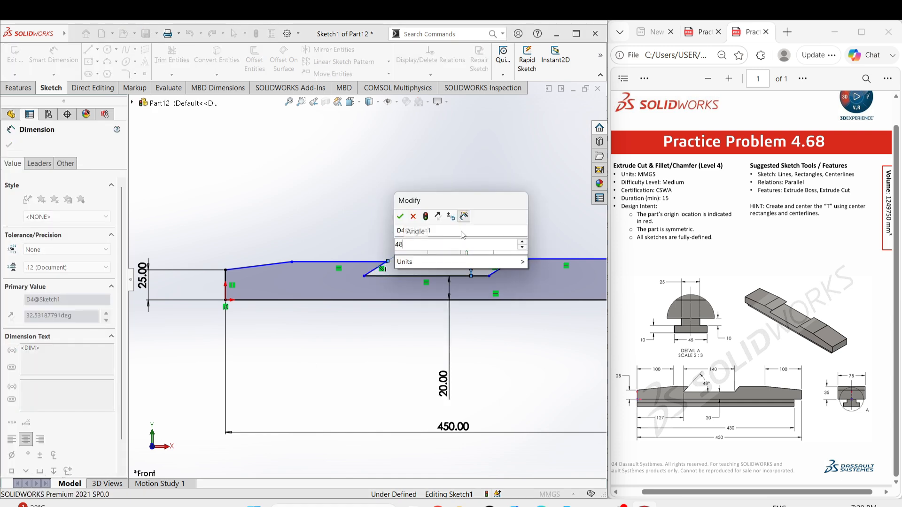
pyautogui.press('Return')
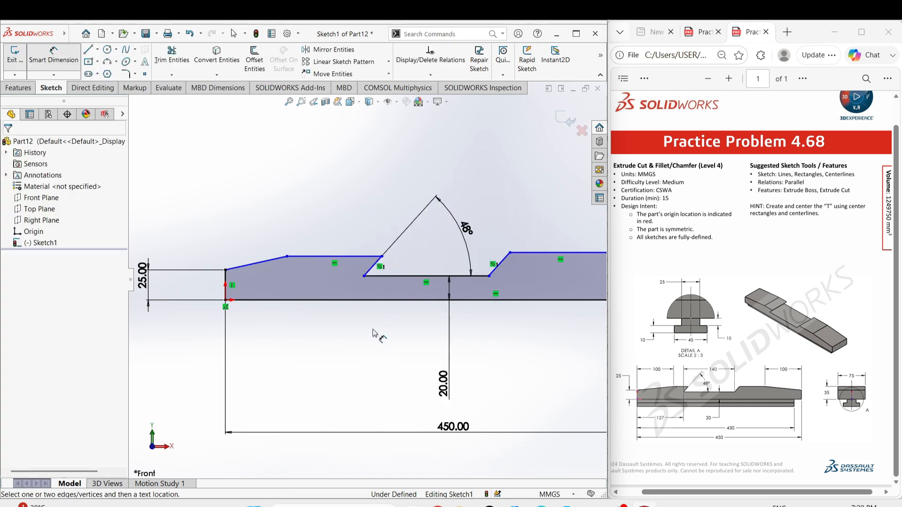
# - Dimension the horizontal distance across the left sloped top edge, between its two endpoints, to 100 mm
pyautogui.click(225, 271)
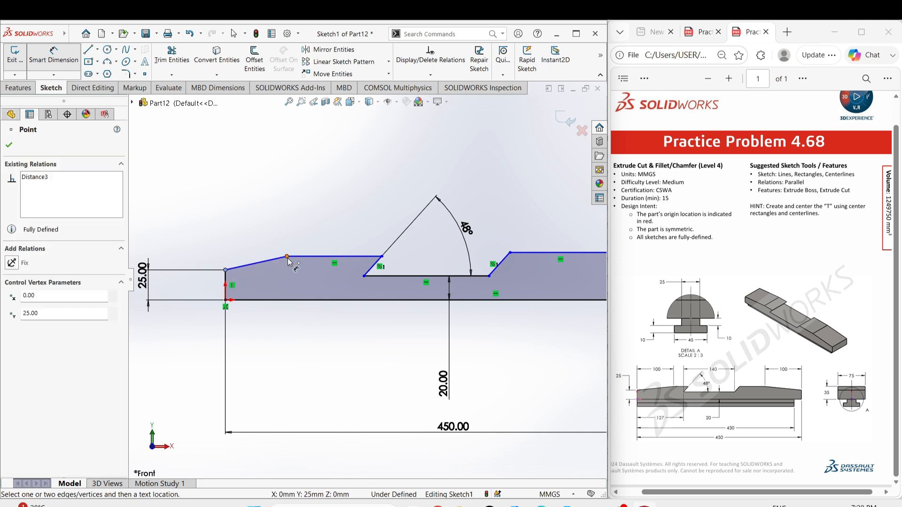
pyautogui.click(287, 256)
pyautogui.click(254, 211)
pyautogui.write('1')
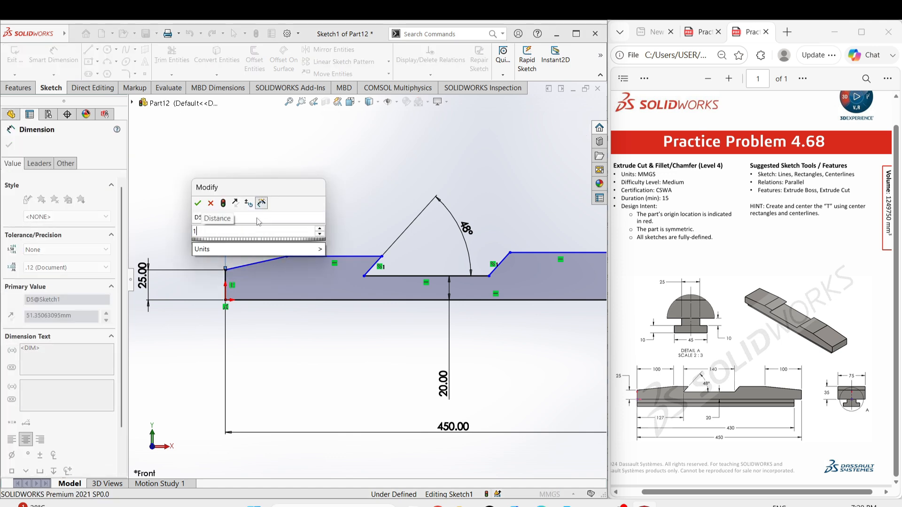
pyautogui.write('00')
pyautogui.press('Return')
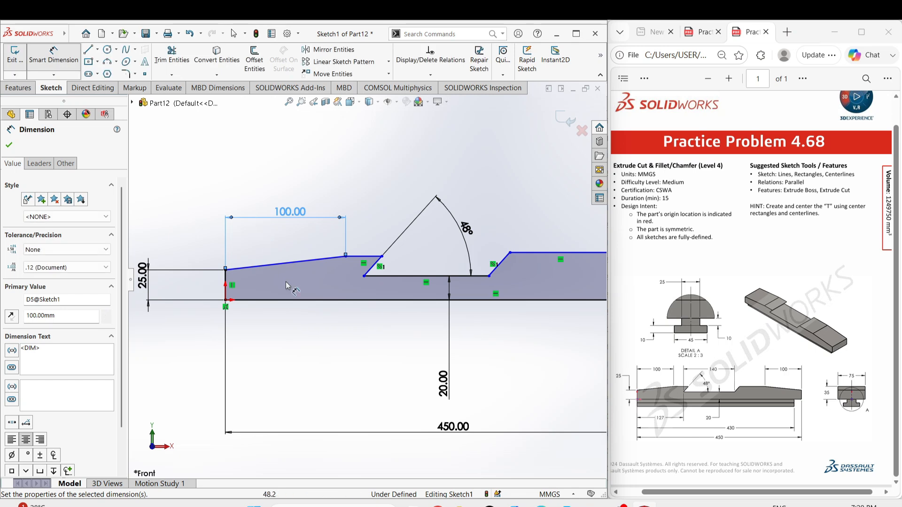
pyautogui.click(323, 328)
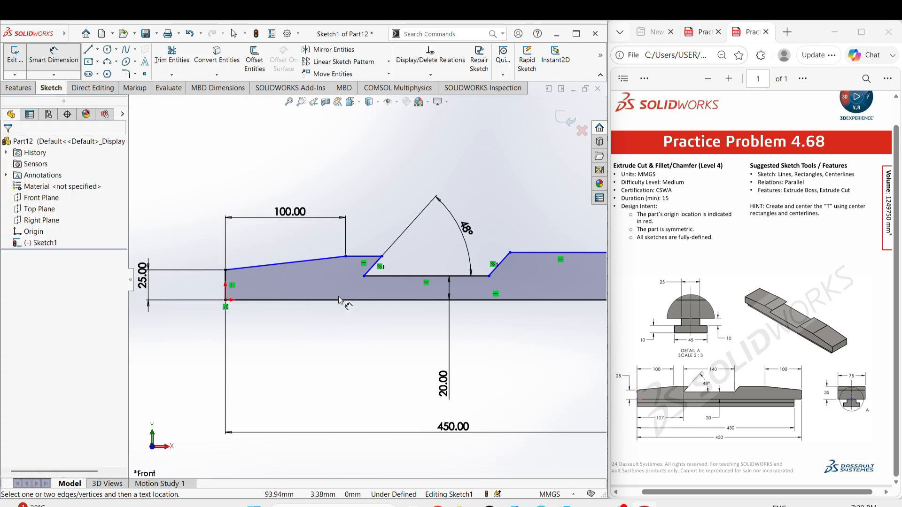
# - Dimension the notch floor's length between its two end points to 140 mm
pyautogui.click(364, 276)
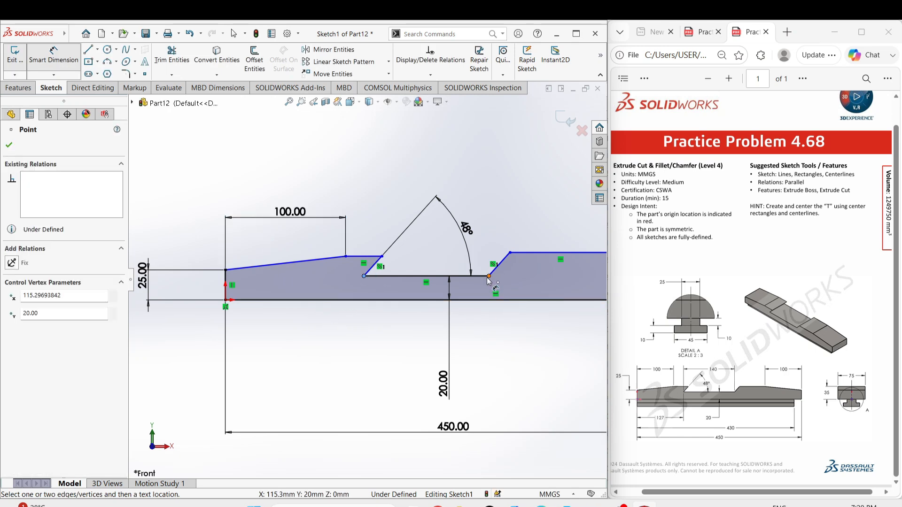
pyautogui.click(489, 276)
pyautogui.click(436, 190)
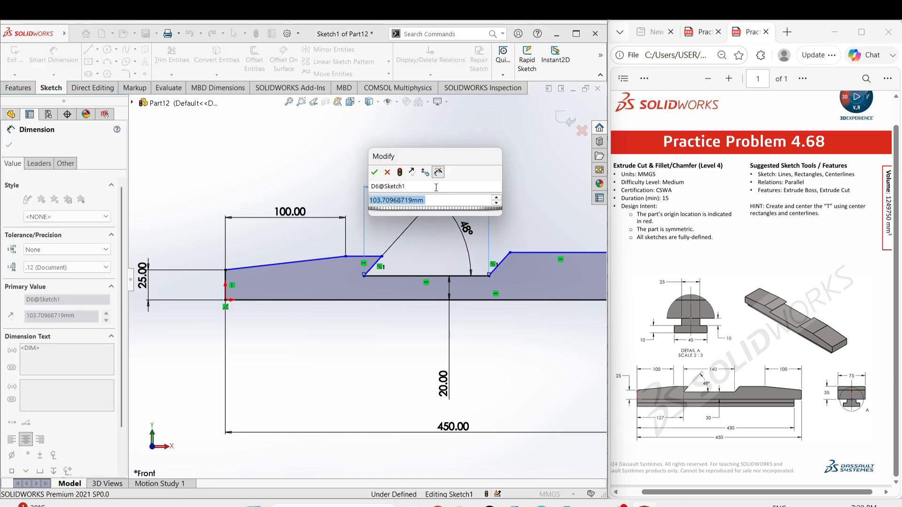
pyautogui.write('140')
pyautogui.press('Return')
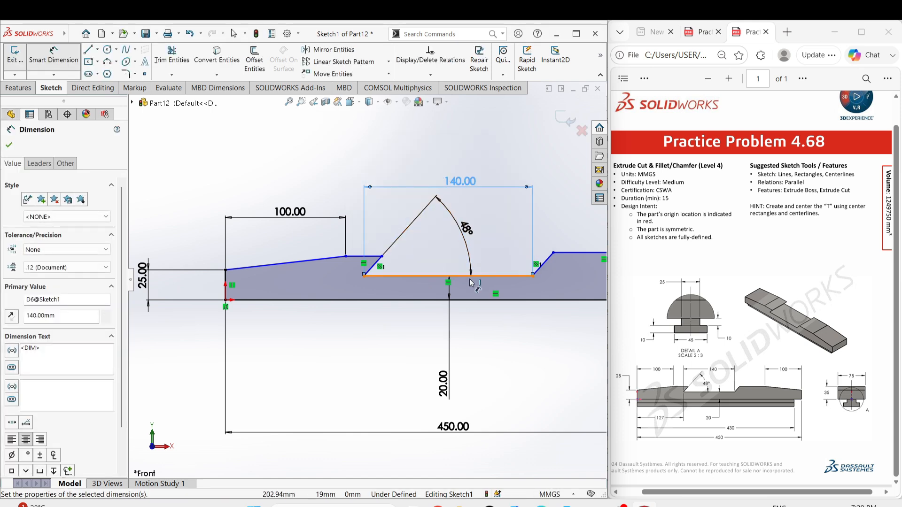
# - Dimension the horizontal distance across the right sloped top edge, between its two endpoints, to 100 mm
pyautogui.scroll(-5, 511, 295)
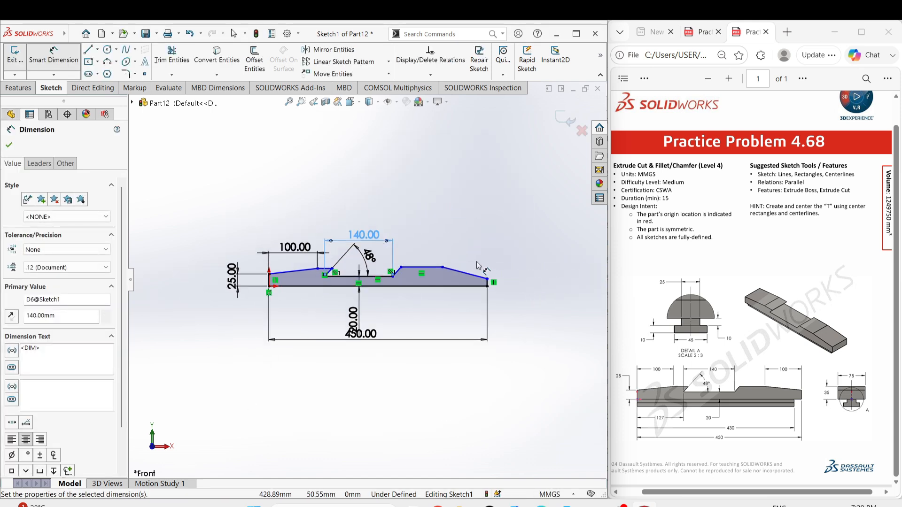
pyautogui.click(442, 267)
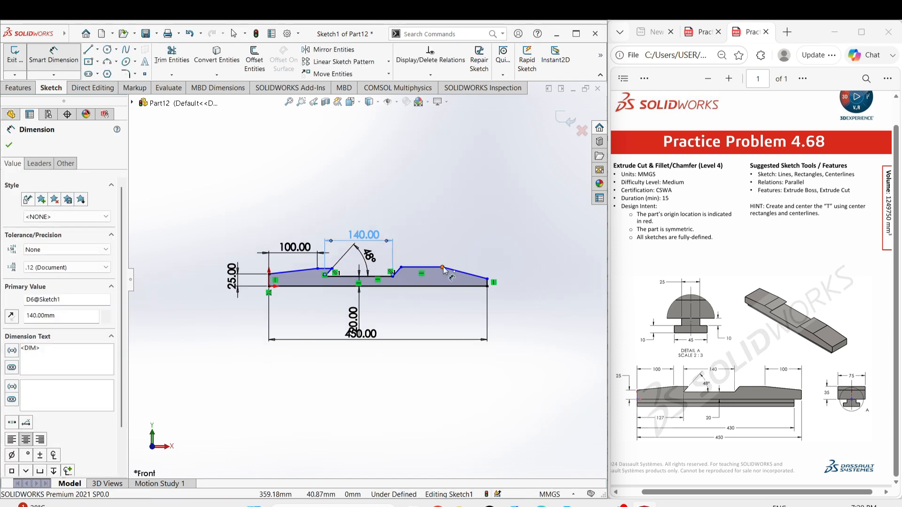
pyautogui.click(487, 279)
pyautogui.click(474, 227)
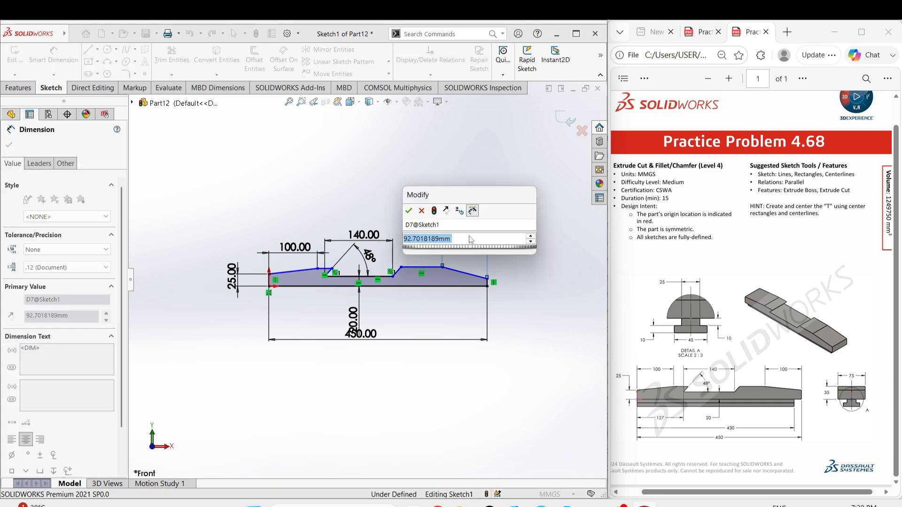
pyautogui.write('100')
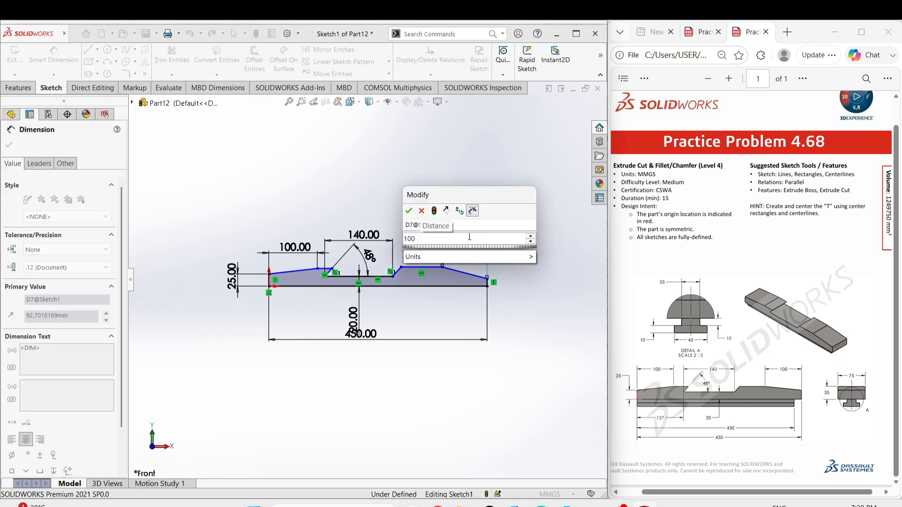
pyautogui.press('Escape')
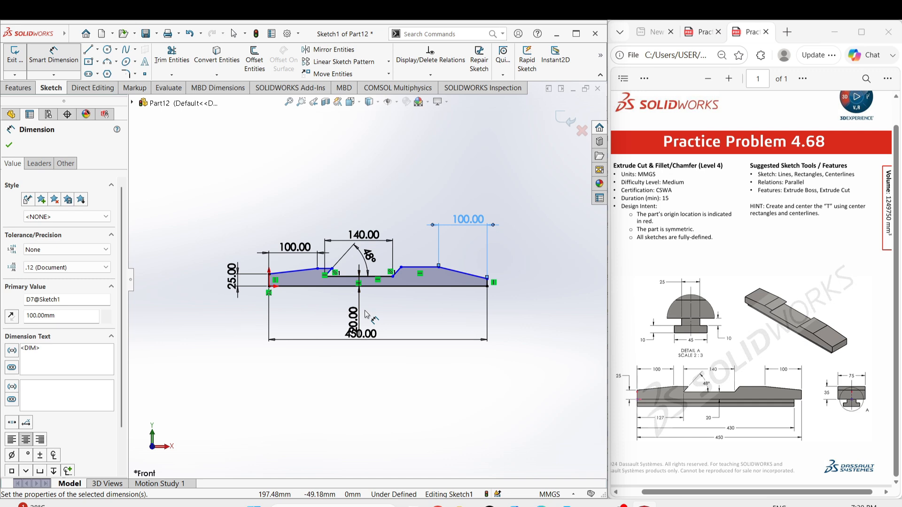
# - Dimension the horizontal distance from the profile's left vertical edge to the left corner of the notch floor to 127 mm
pyautogui.scroll(-3, 374, 273)
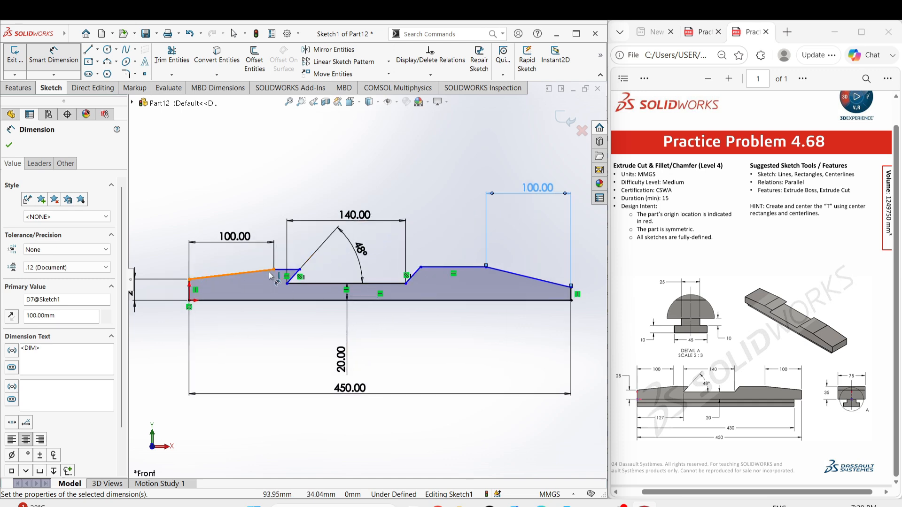
pyautogui.scroll(2, 275, 273)
pyautogui.scroll(-2, 282, 275)
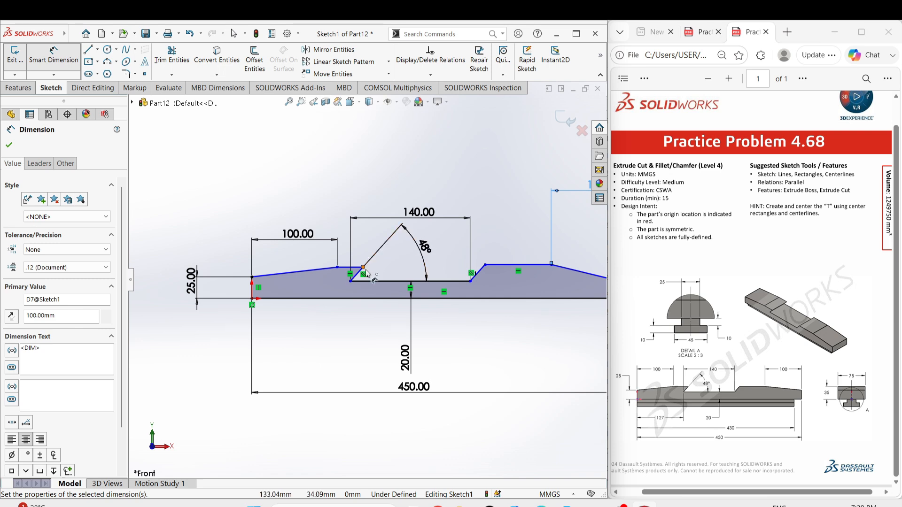
pyautogui.click(350, 281)
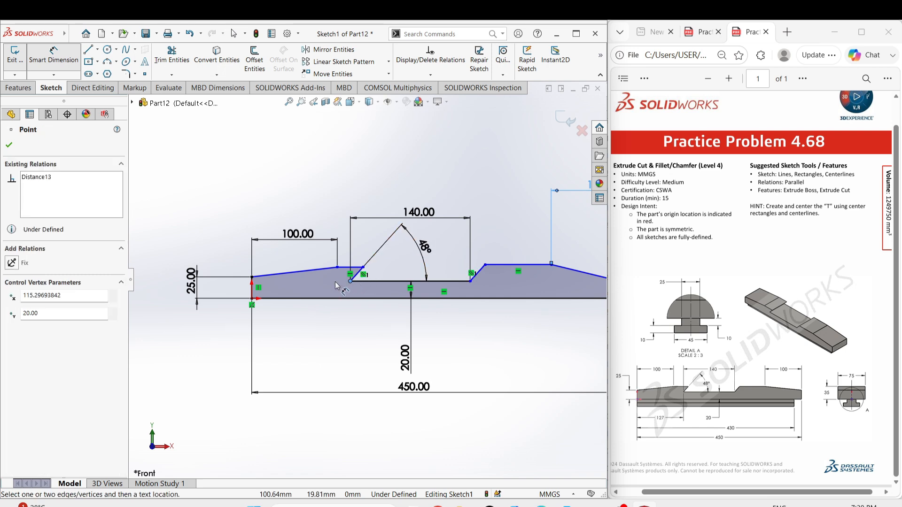
pyautogui.click(253, 285)
pyautogui.click(298, 356)
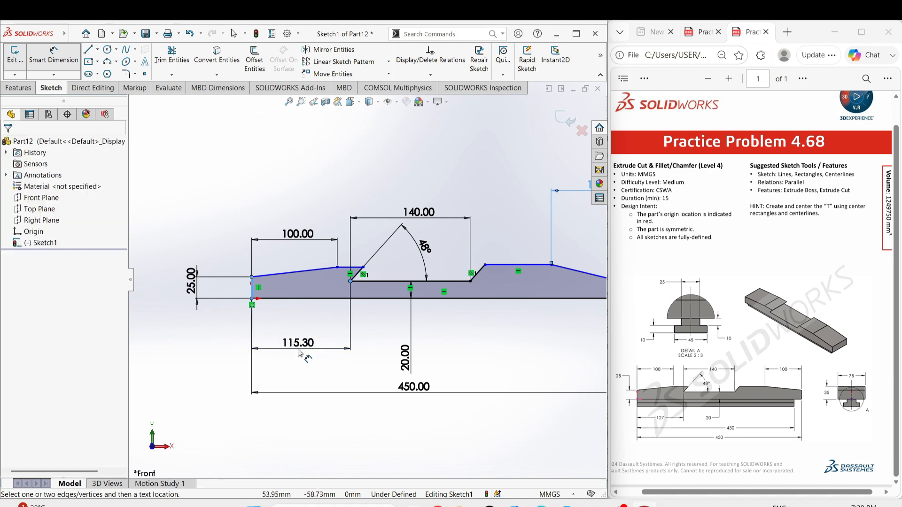
pyautogui.write('127')
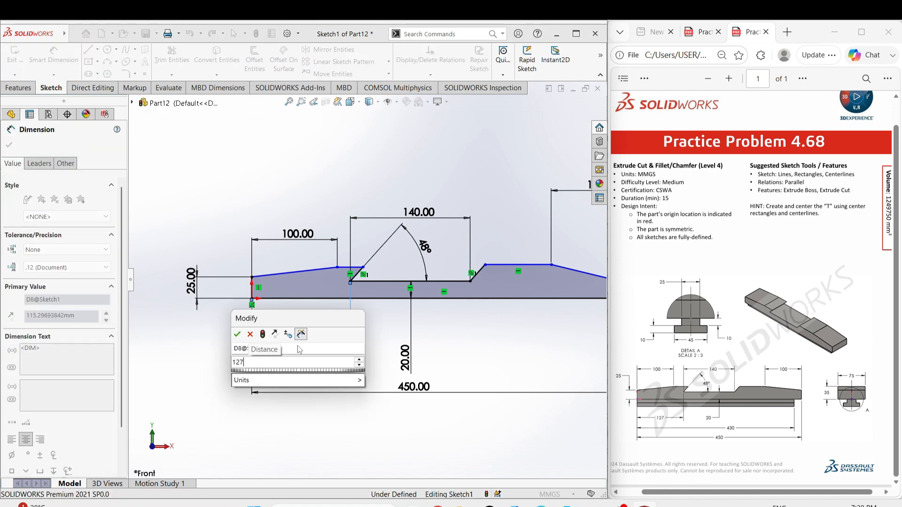
pyautogui.press('Return')
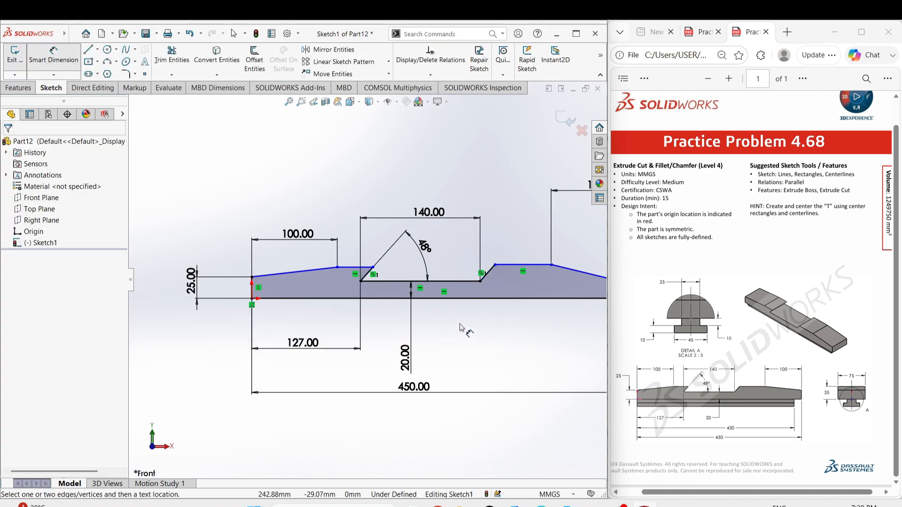
pyautogui.scroll(5, 461, 327)
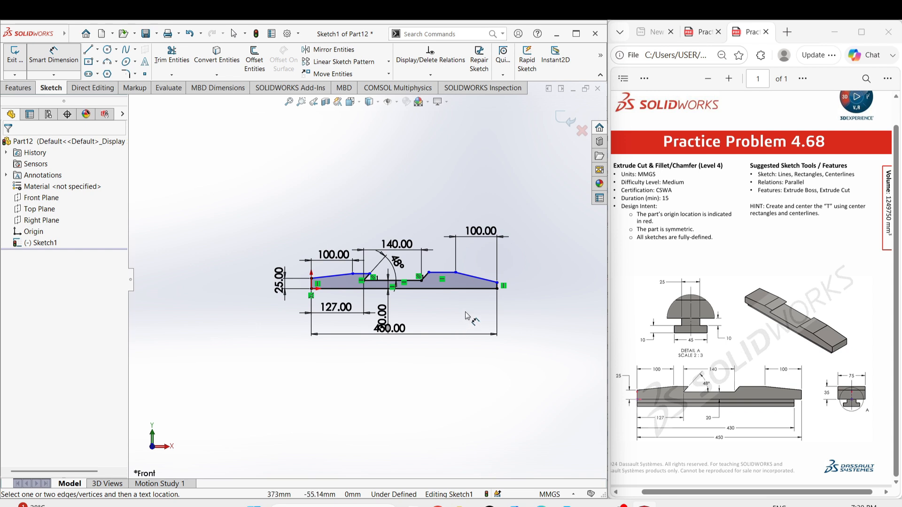
pyautogui.scroll(-3, 364, 304)
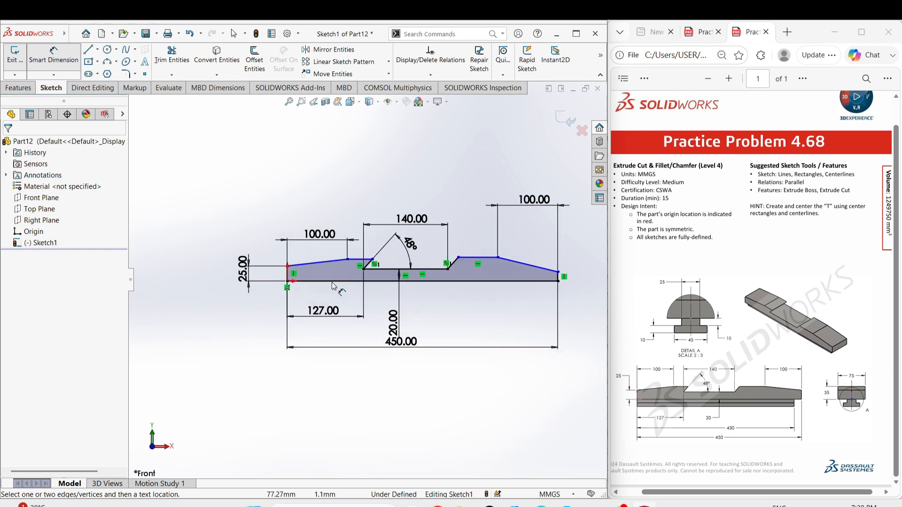
pyautogui.rightClick(330, 288)
pyautogui.click(350, 319)
# - Pull the upper endpoint of the left sloped edge upward to test its remaining freedom of movement
pyautogui.scroll(-3, 345, 257)
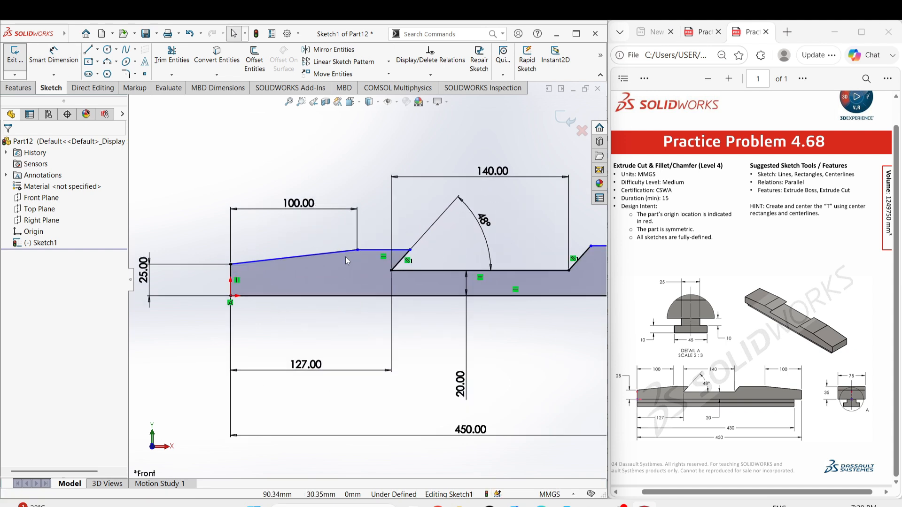
pyautogui.moveTo(356, 251); pyautogui.dragTo(359, 246)
pyautogui.scroll(4, 375, 272)
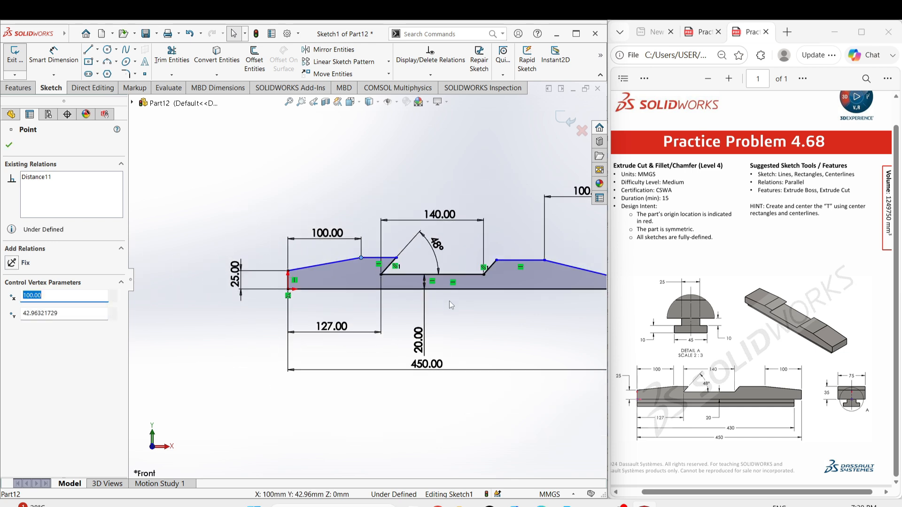
pyautogui.click(501, 320)
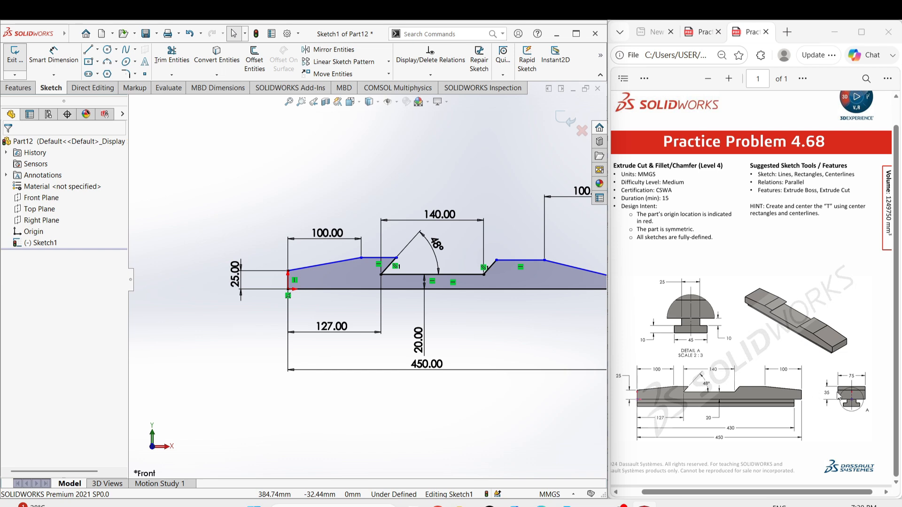
# - Dimension the height of the flat top edge left of the notch above the base line to 35 mm
pyautogui.moveTo(386, 404); pyautogui.dragTo(386, 353, button='right')
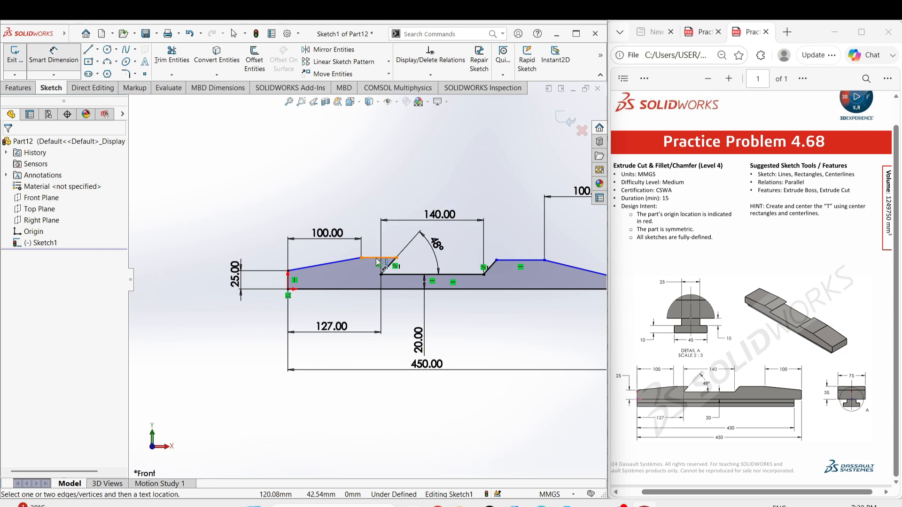
pyautogui.click(375, 260)
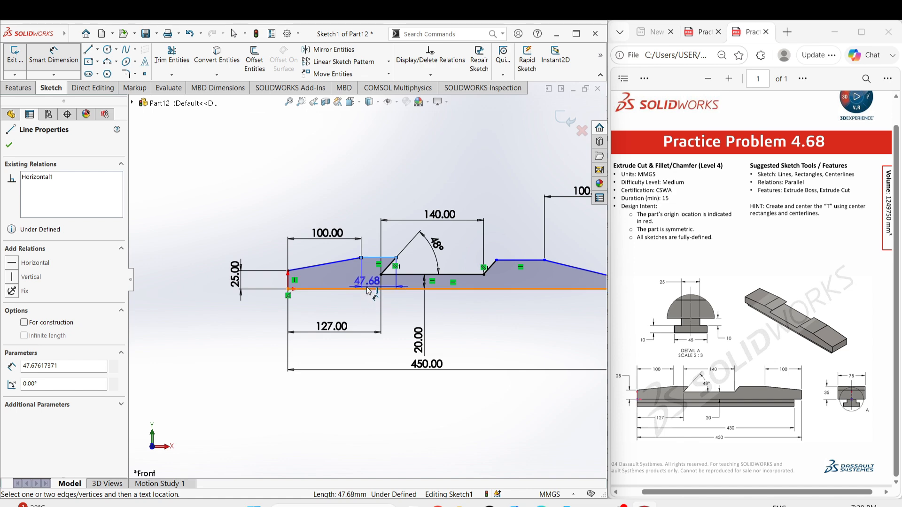
pyautogui.click(355, 289)
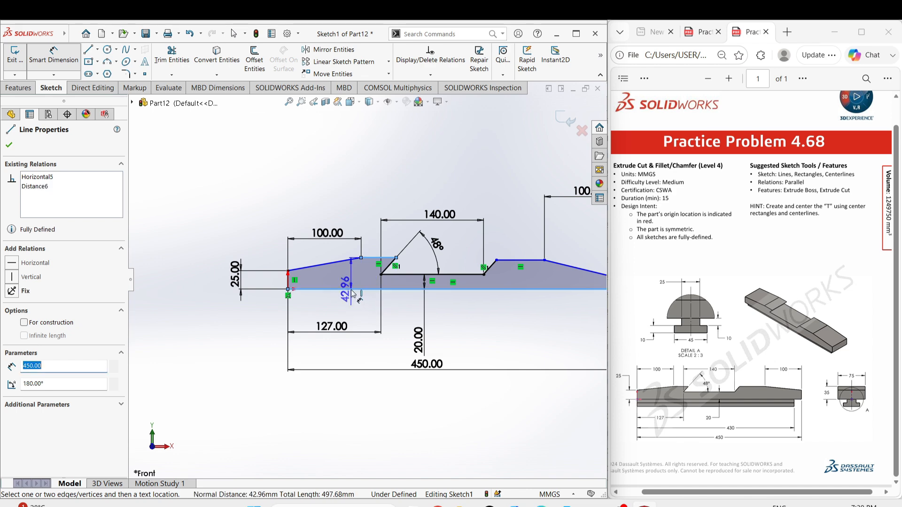
pyautogui.click(207, 249)
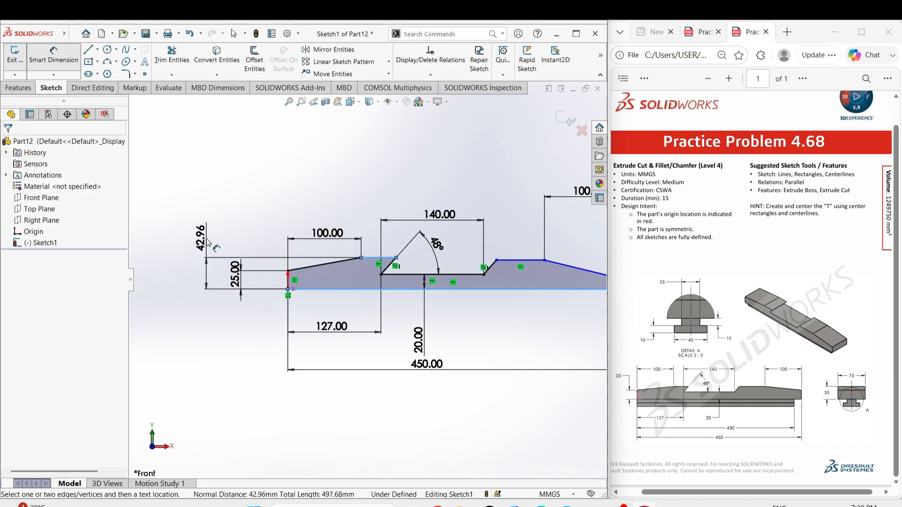
pyautogui.write('3')
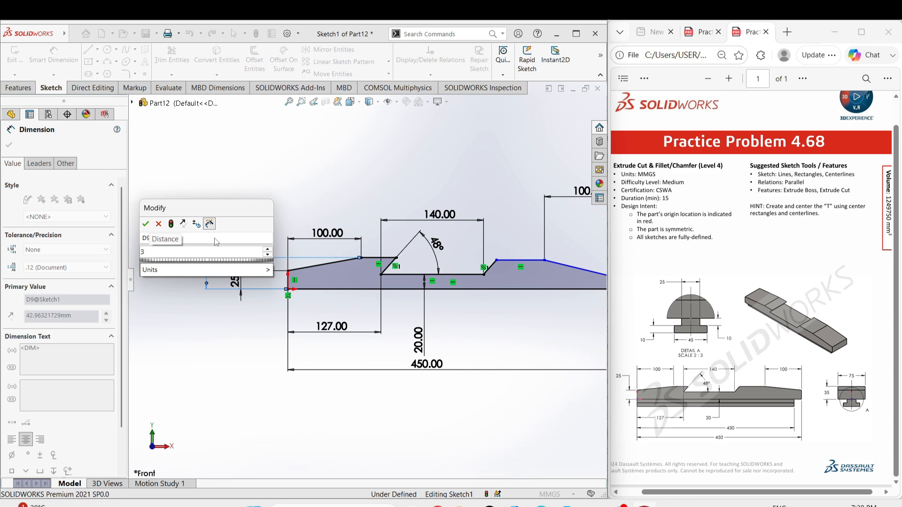
pyautogui.write('5')
pyautogui.press('Return')
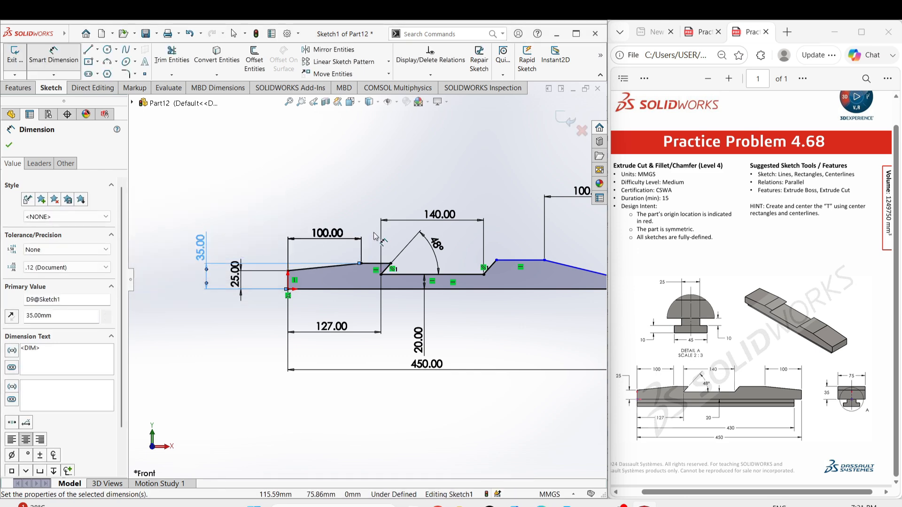
pyautogui.rightClick(398, 190)
pyautogui.click(421, 219)
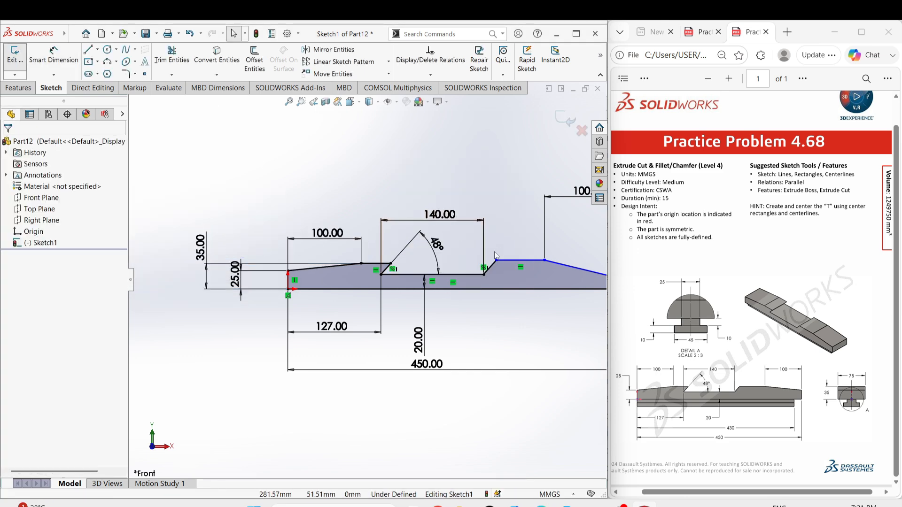
# - Make the flat top edges on both sides of the notch collinear
pyautogui.click(518, 267)
pyautogui.keyDown('ctrl'); pyautogui.click(385, 264); pyautogui.keyUp('ctrl')
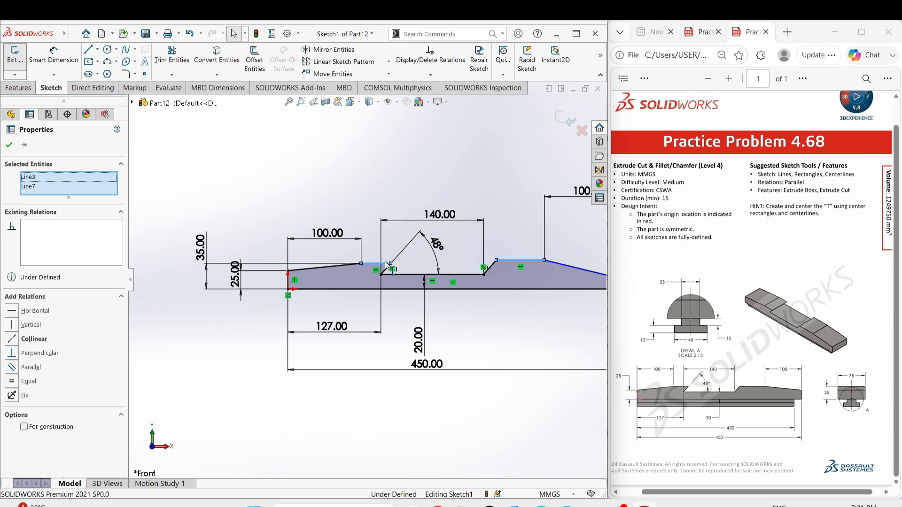
pyautogui.click(445, 223)
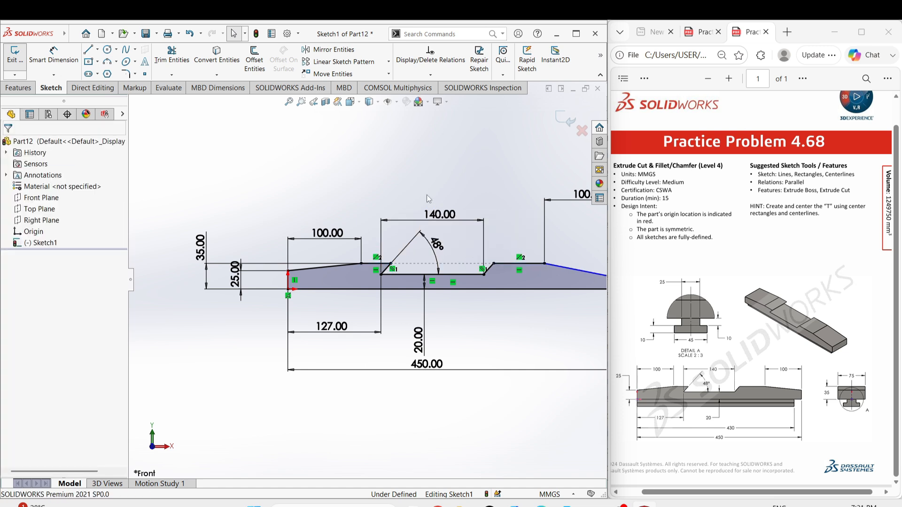
# - Move the lower endpoint of the right sloped edge down and back up to test its remaining freedom
pyautogui.scroll(4, 460, 340)
pyautogui.scroll(-4, 494, 292)
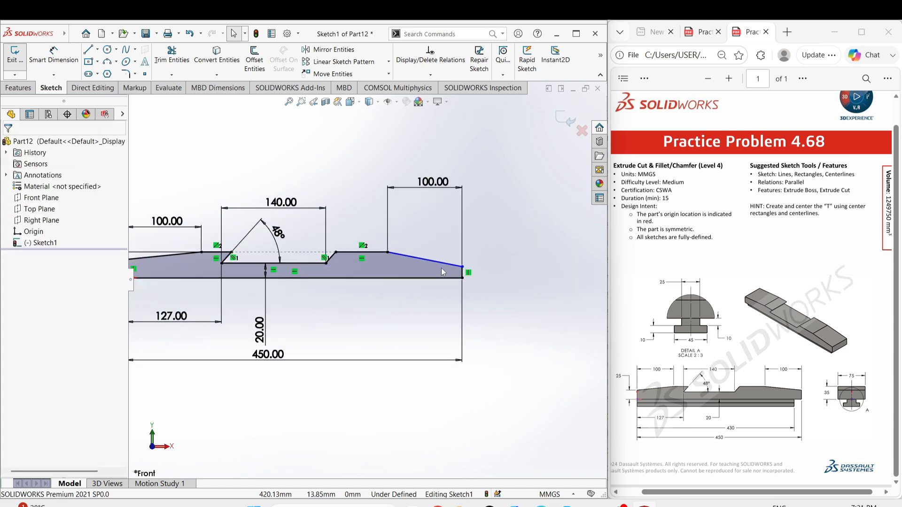
pyautogui.moveTo(462, 267); pyautogui.dragTo(462, 272)
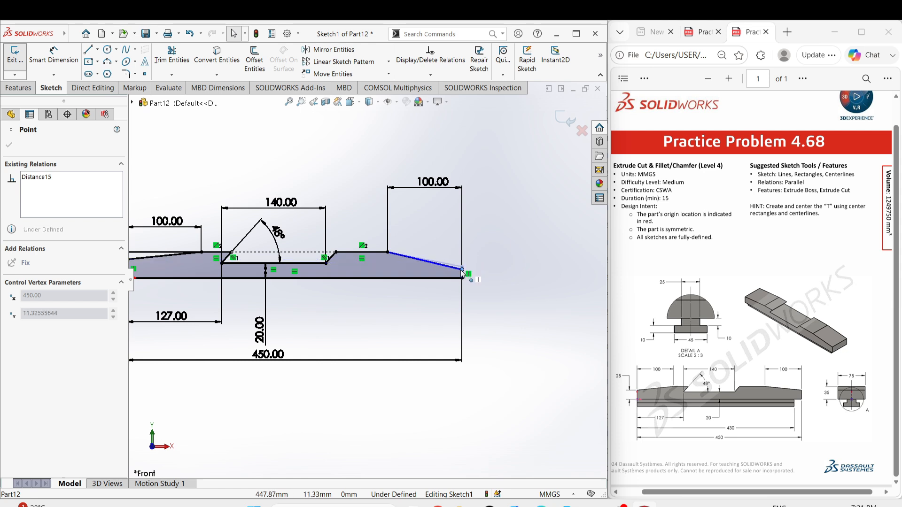
pyautogui.moveTo(462, 271); pyautogui.dragTo(462, 266)
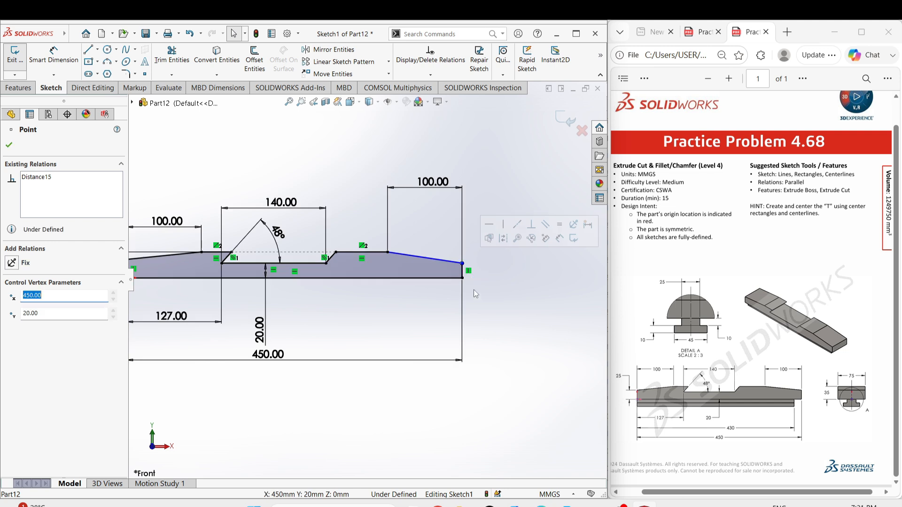
pyautogui.click(485, 322)
# - Dimension the profile's right vertical edge to 25 mm and leave the dimension command
pyautogui.moveTo(485, 321); pyautogui.dragTo(481, 291, button='right')
pyautogui.click(461, 275)
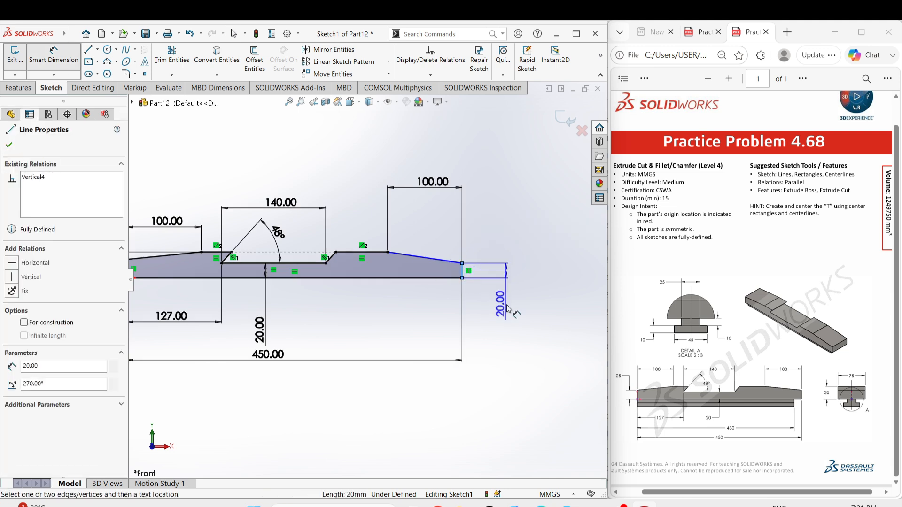
pyautogui.click(506, 310)
pyautogui.write('25')
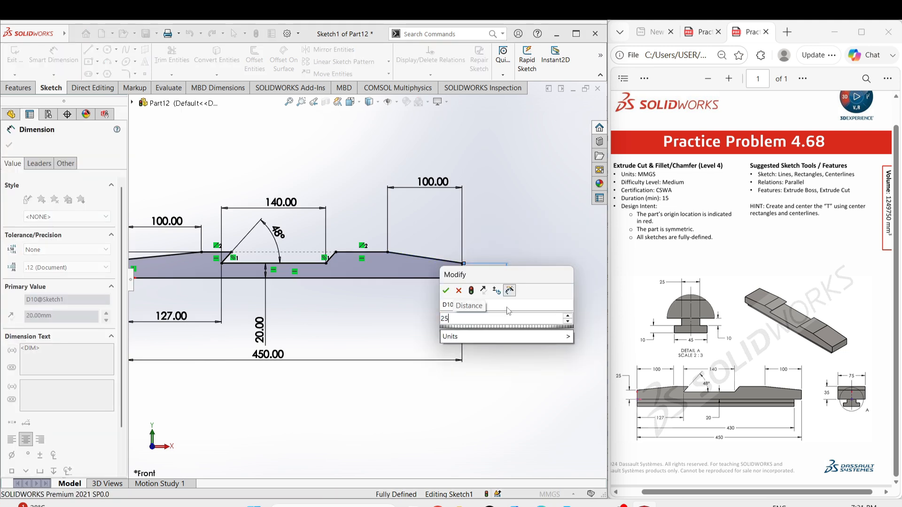
pyautogui.press('Return')
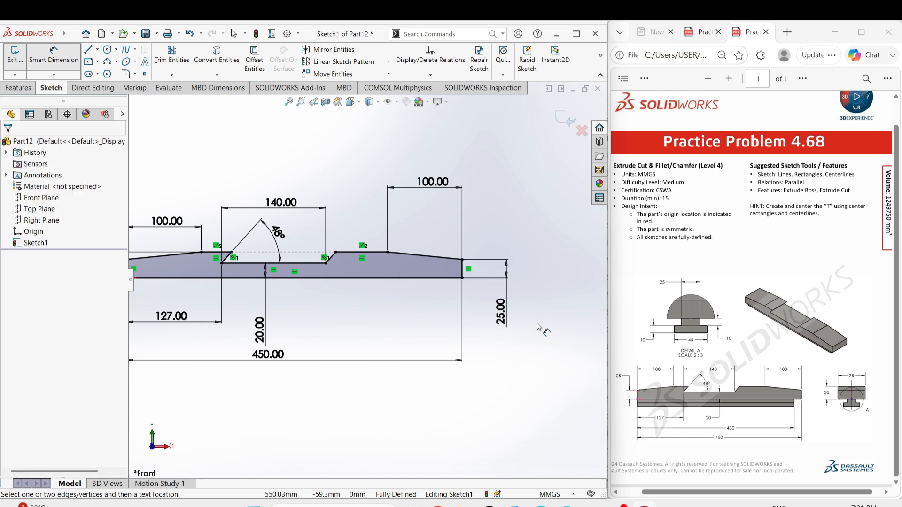
pyautogui.rightClick(539, 324)
pyautogui.click(568, 353)
pyautogui.scroll(3, 404, 320)
pyautogui.scroll(-2, 249, 282)
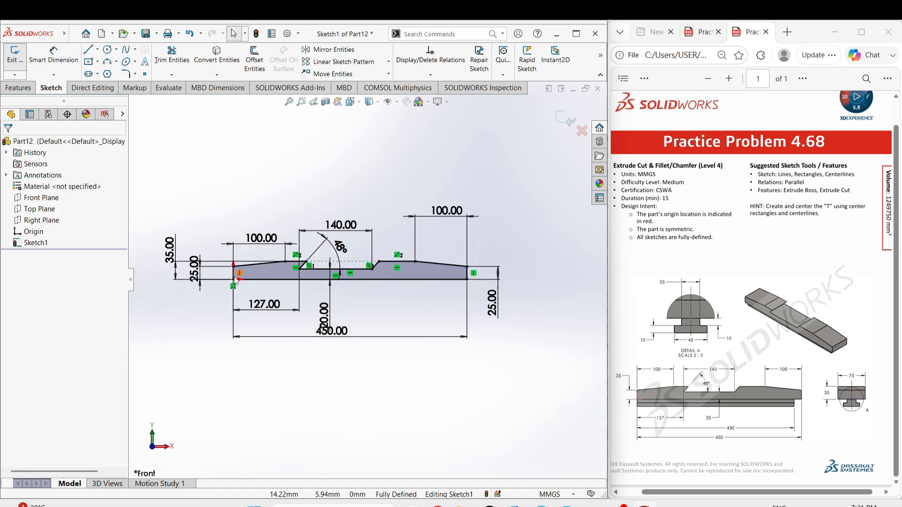
pyautogui.scroll(-2, 356, 283)
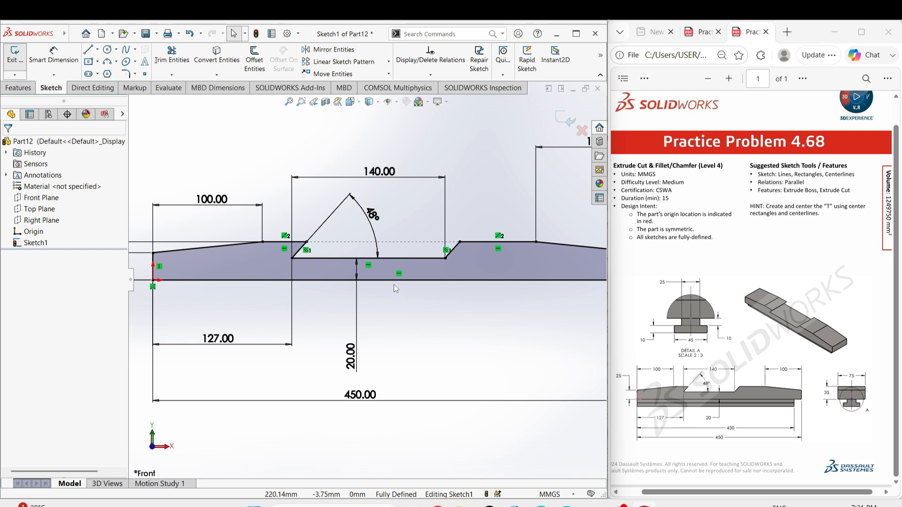
pyautogui.scroll(3, 367, 281)
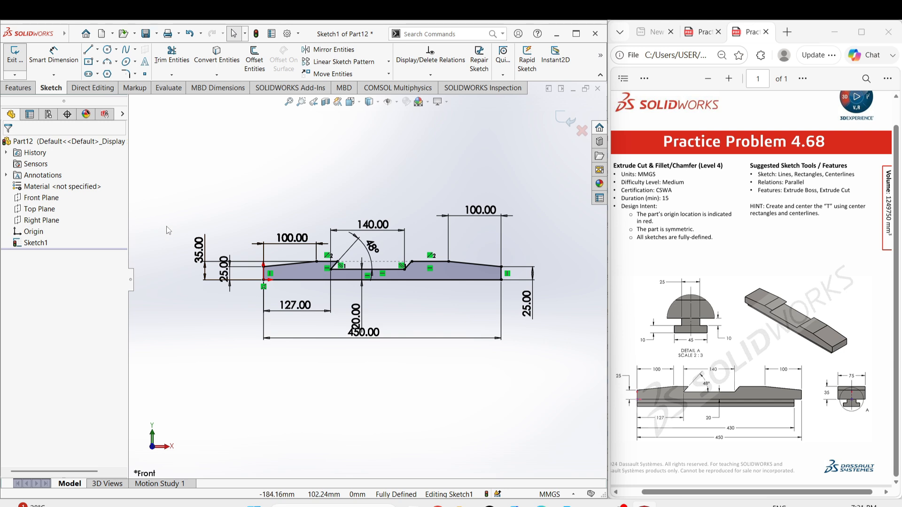
pyautogui.scroll(-3, 245, 249)
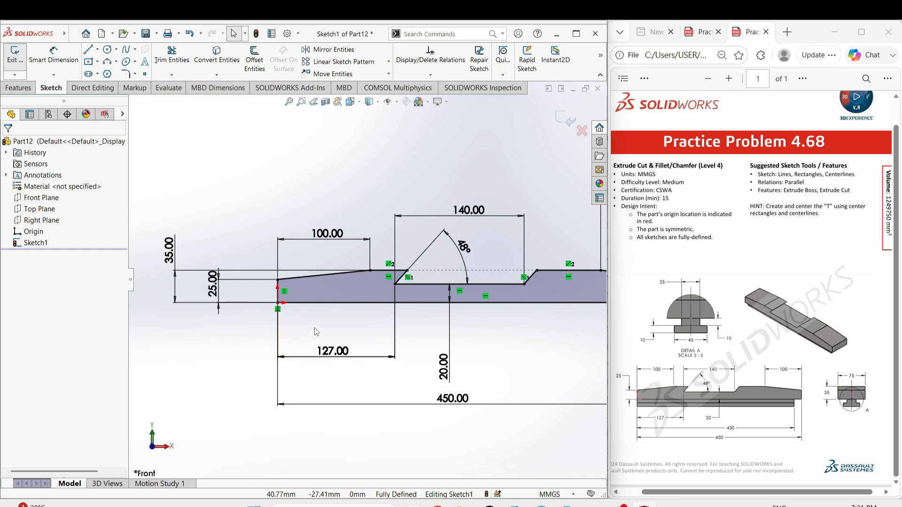
# - Sketch a chain of lines from the origin: about 19 mm down, about 416 mm across, and vertically back up to the base line
pyautogui.moveTo(314, 328); pyautogui.dragTo(267, 317, button='right')
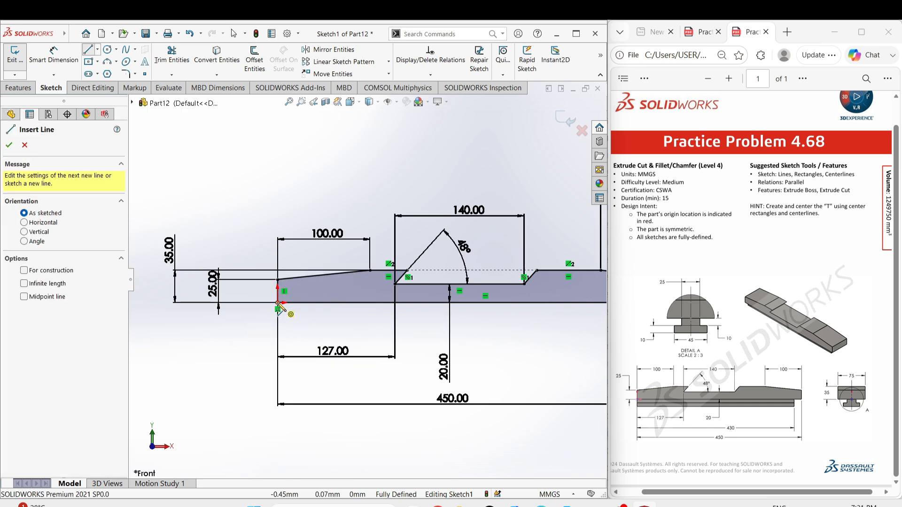
pyautogui.click(277, 302)
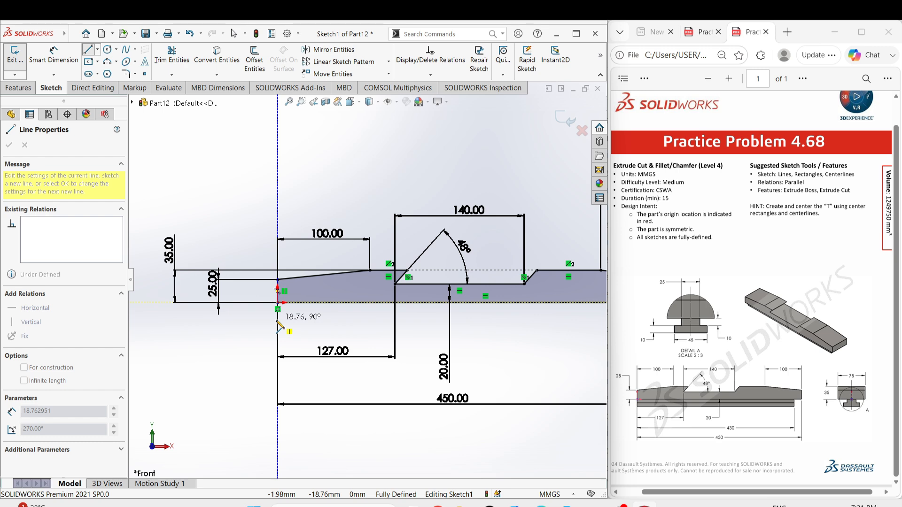
pyautogui.scroll(3, 375, 296)
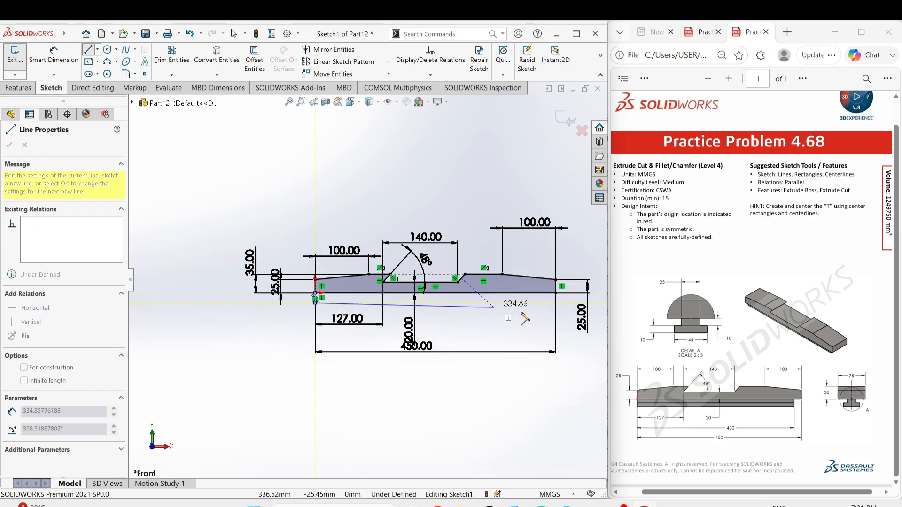
pyautogui.click(537, 303)
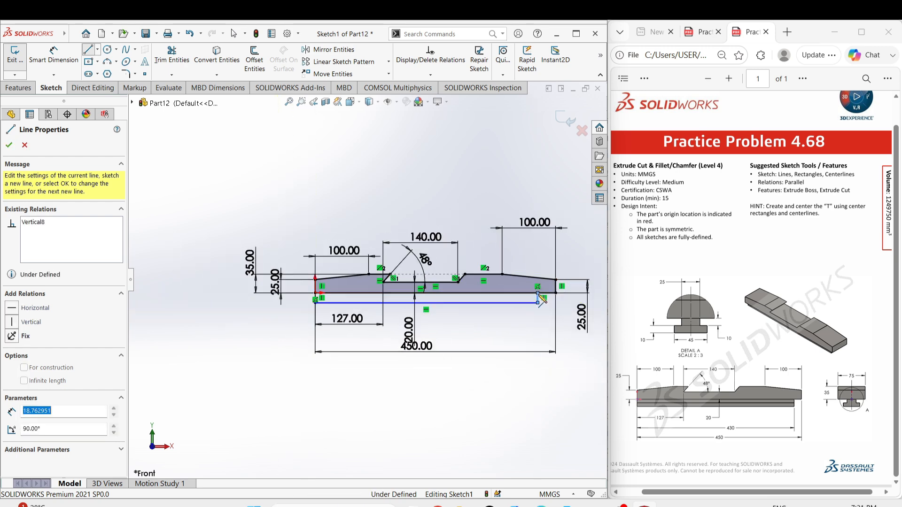
# - Dimension the length of the new lower horizontal line to 430 mm
pyautogui.scroll(-1, 559, 324)
pyautogui.moveTo(519, 334)
pyautogui.mouseDown(button='right')
pyautogui.moveTo(523, 311)
pyautogui.moveTo(509, 284)
pyautogui.mouseUp(button='right')
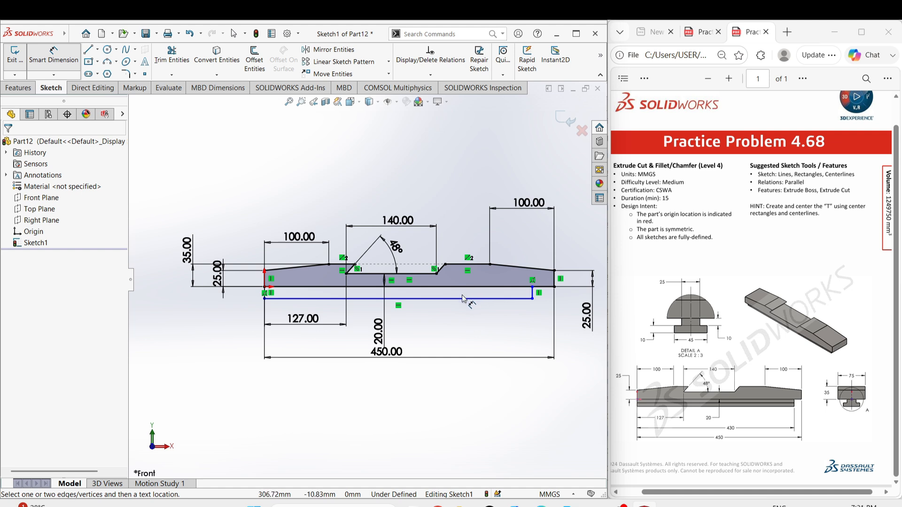
pyautogui.click(468, 299)
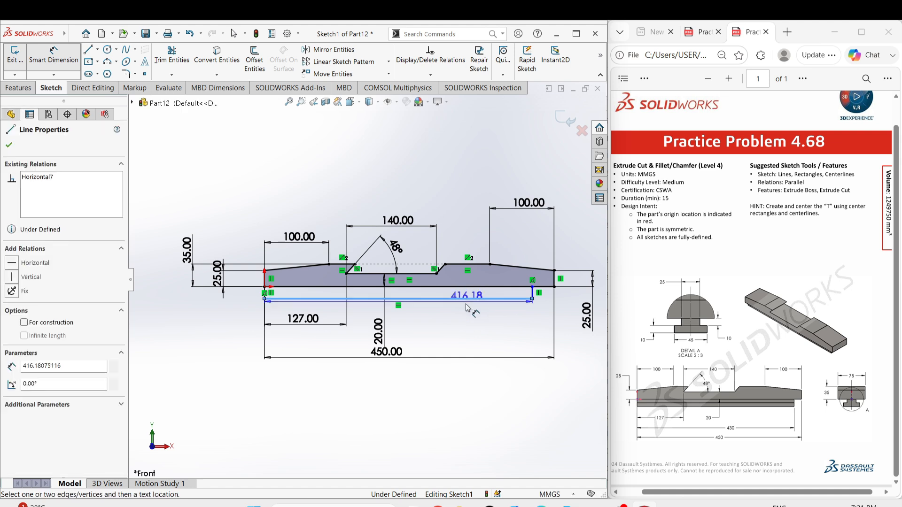
pyautogui.click(452, 330)
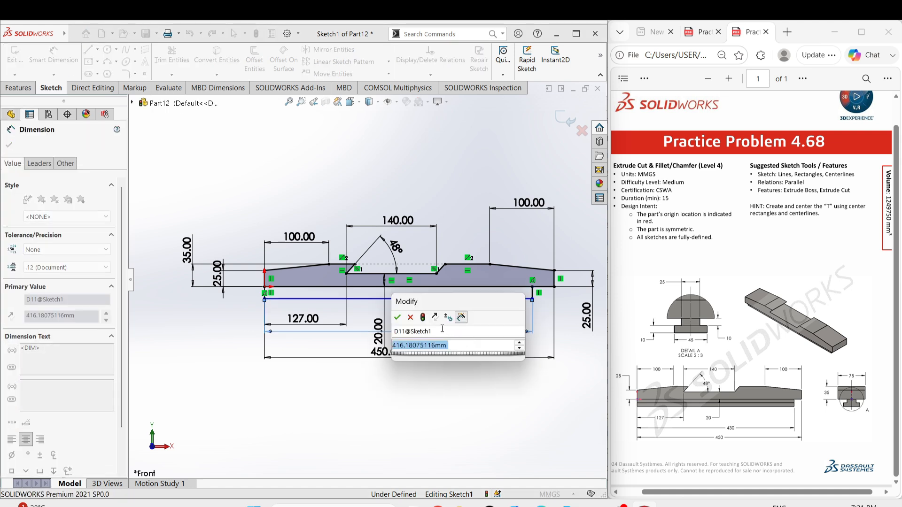
pyautogui.write('430')
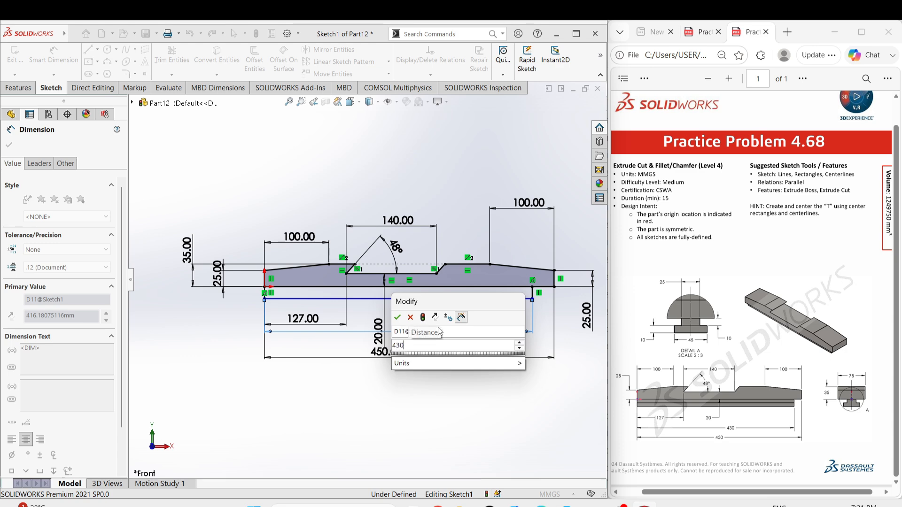
pyautogui.press('Return')
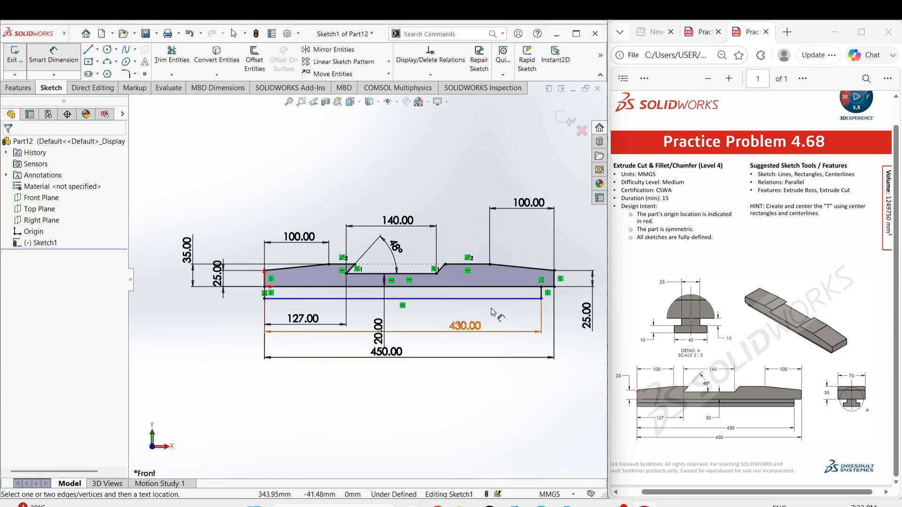
# - Dimension the short vertical line below the origin to 20 mm and leave the dimension command
pyautogui.scroll(-3, 265, 300)
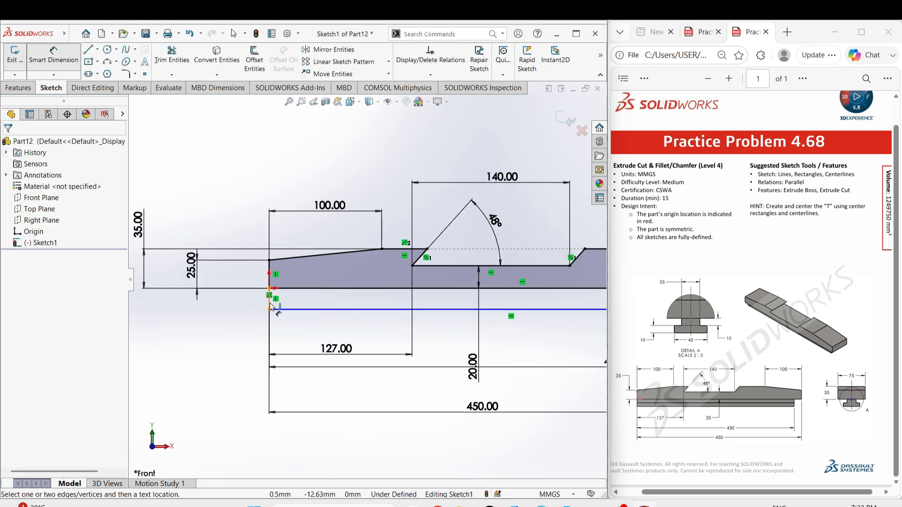
pyautogui.click(271, 303)
pyautogui.click(216, 300)
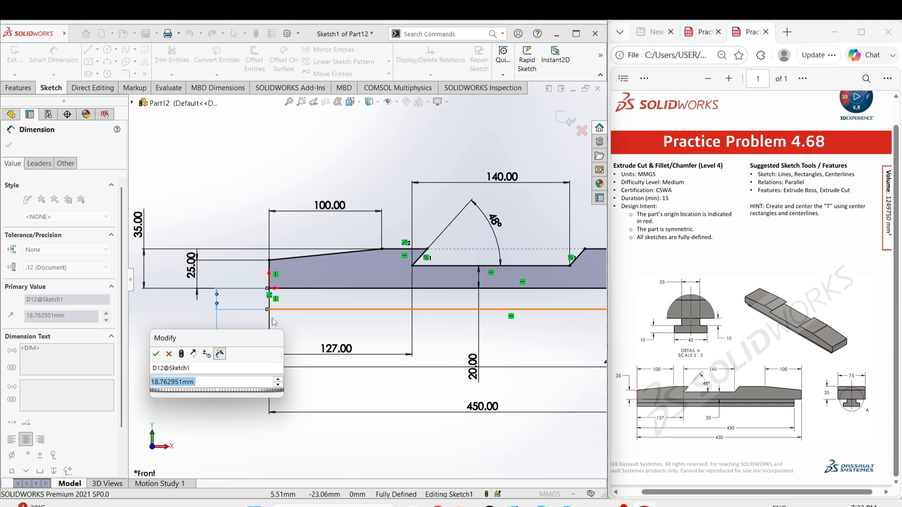
pyautogui.write('20')
pyautogui.press('Return')
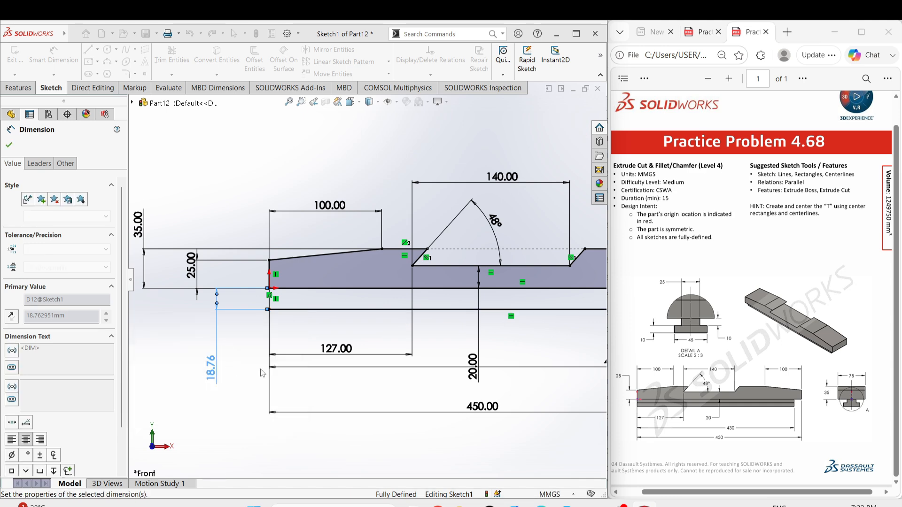
pyautogui.click(10, 146)
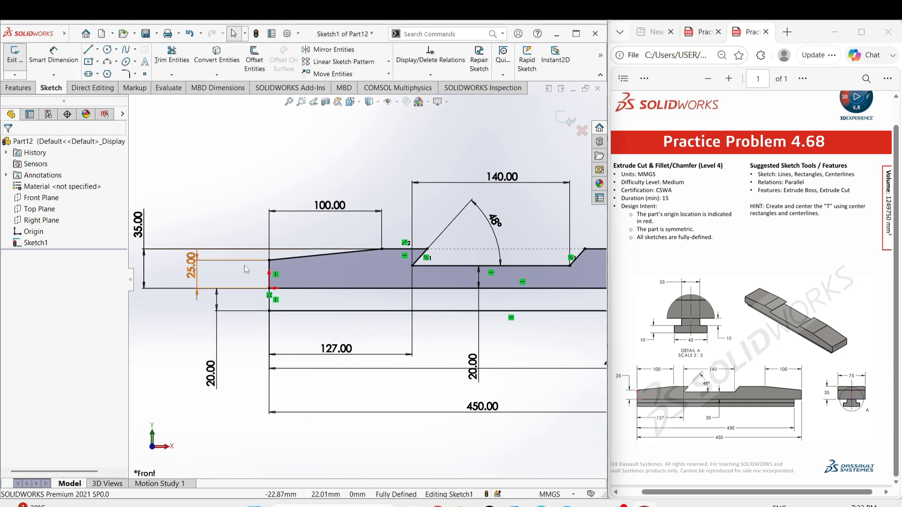
# - Try to trim the base line between the upper profile and the lower strip, and undo the trim
pyautogui.scroll(3, 214, 208)
pyautogui.moveTo(495, 382); pyautogui.dragTo(464, 440, button='right')
pyautogui.moveTo(319, 268); pyautogui.dragTo(328, 273)
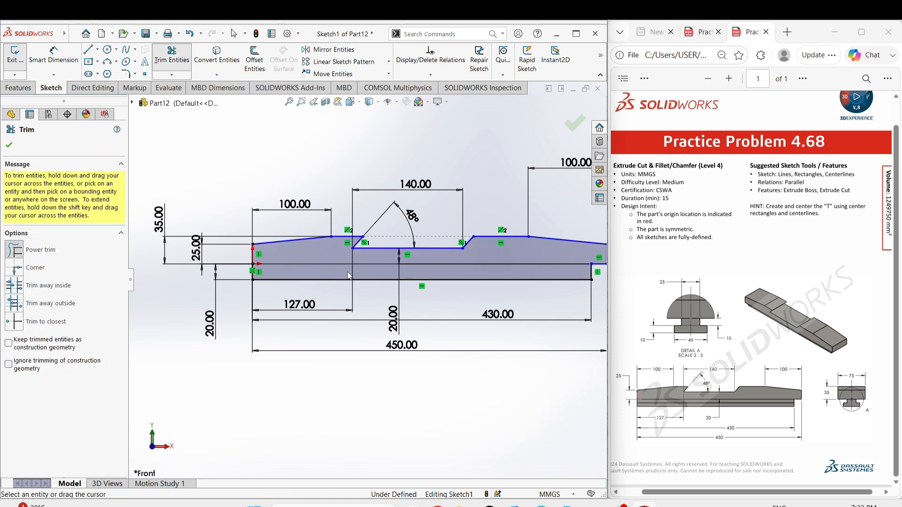
pyautogui.press('Escape')
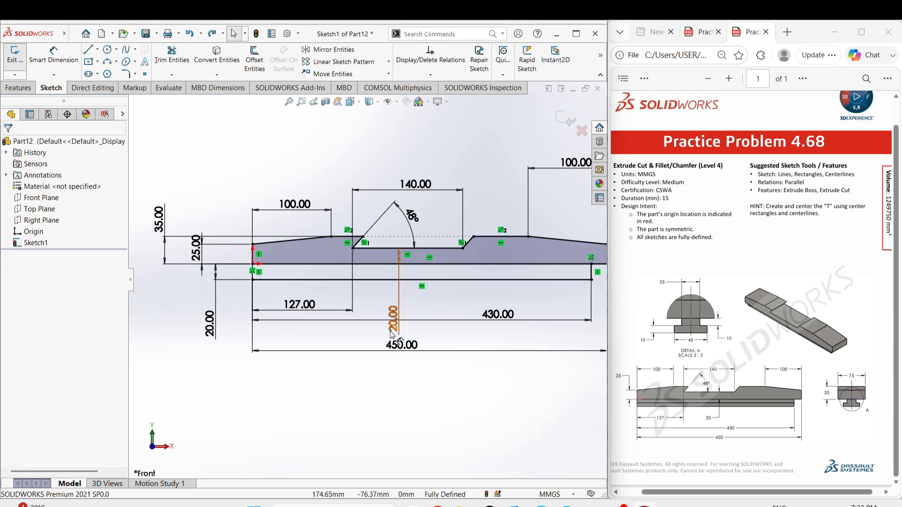
# - Extrude both the upper profile region and the lower strip region with the Mid Plane condition to a depth of 75 mm
pyautogui.click(18, 87)
pyautogui.click(19, 56)
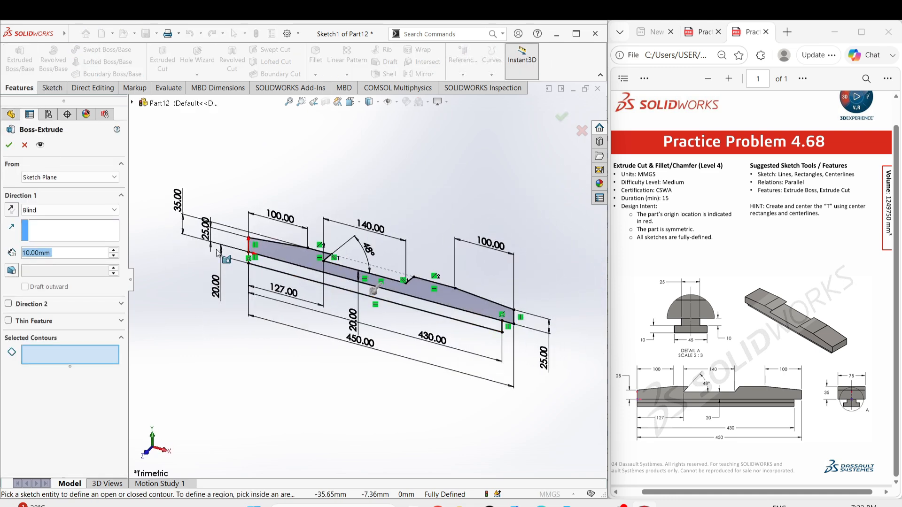
pyautogui.click(42, 210)
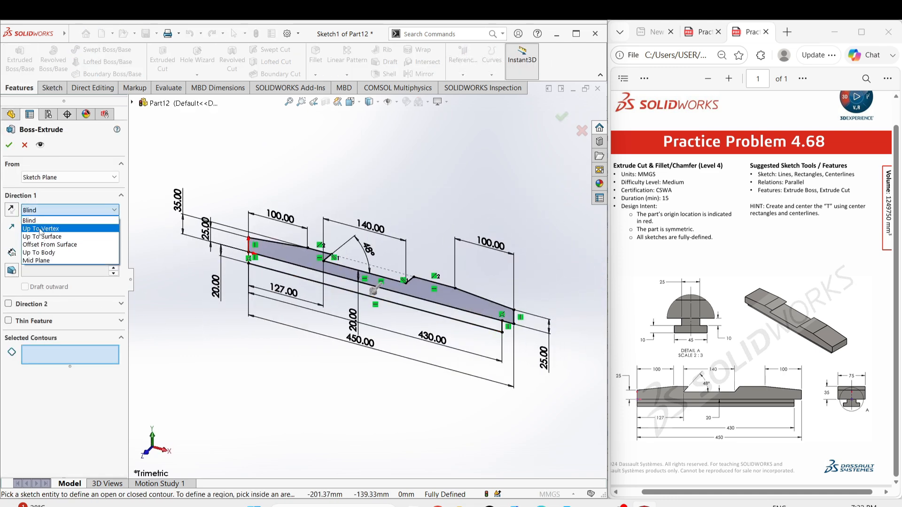
pyautogui.click(38, 258)
pyautogui.click(284, 257)
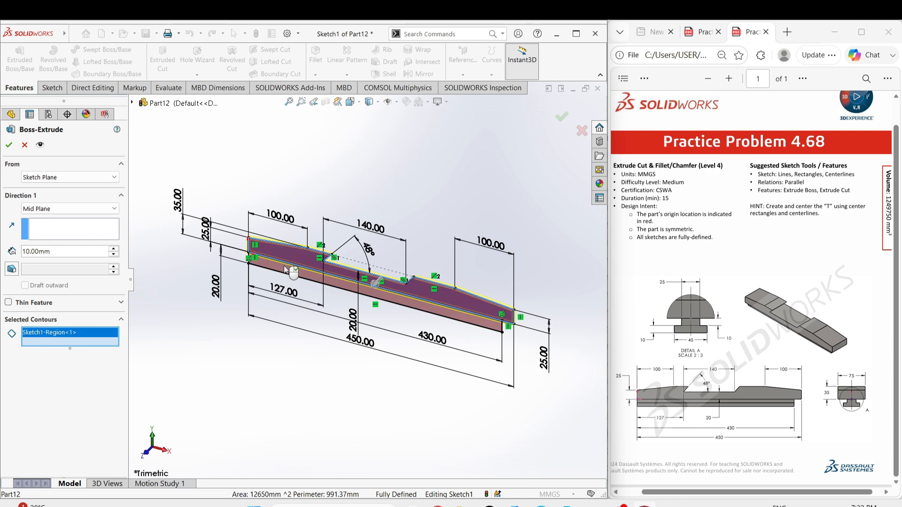
pyautogui.click(290, 269)
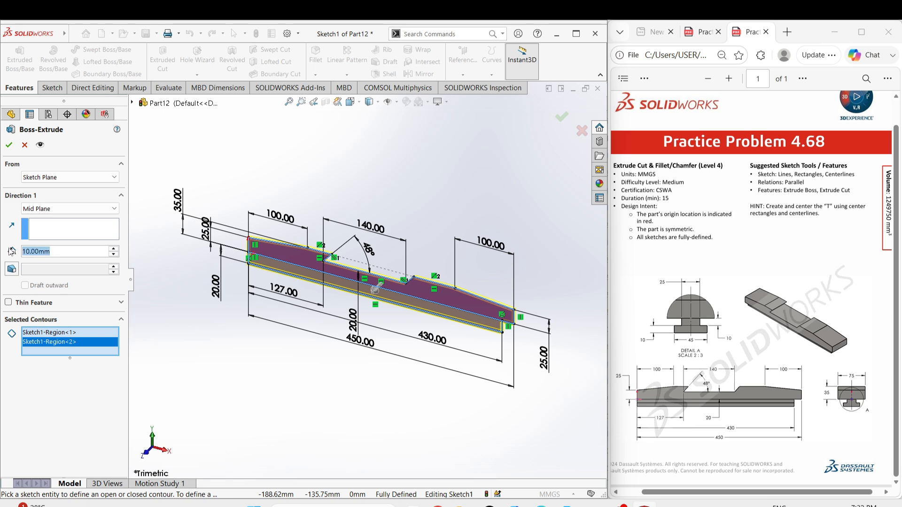
pyautogui.write('75')
pyautogui.press('Return')
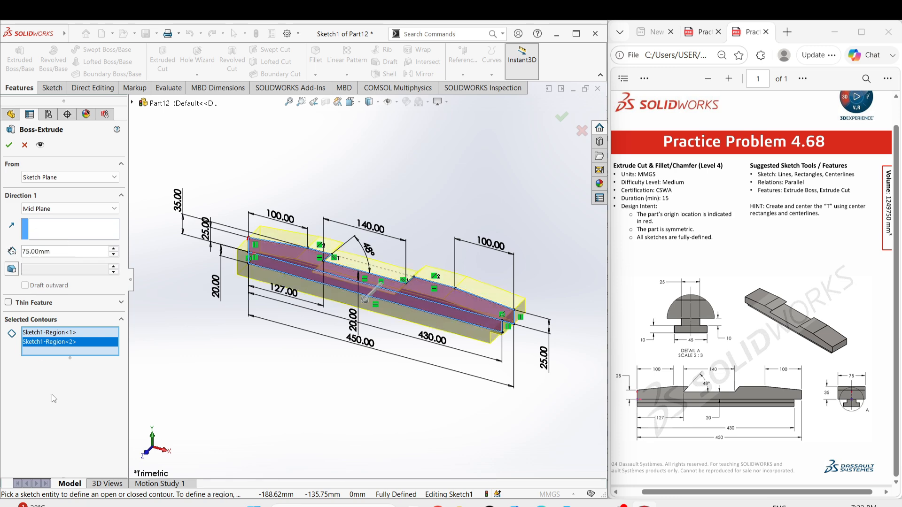
pyautogui.click(8, 145)
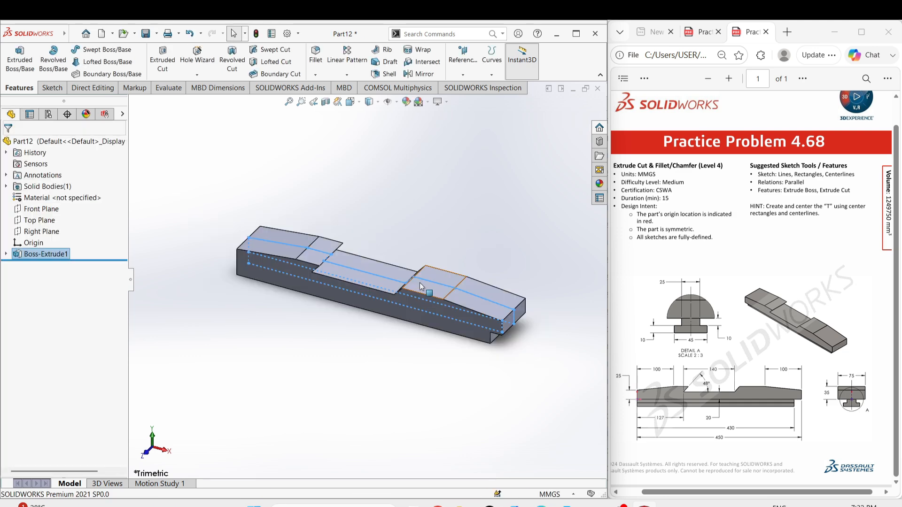
# - Start a new sketch on the recessed end face of the lower block beneath the overhang
pyautogui.click(441, 367)
pyautogui.scroll(2, 468, 368)
pyautogui.scroll(-2, 376, 309)
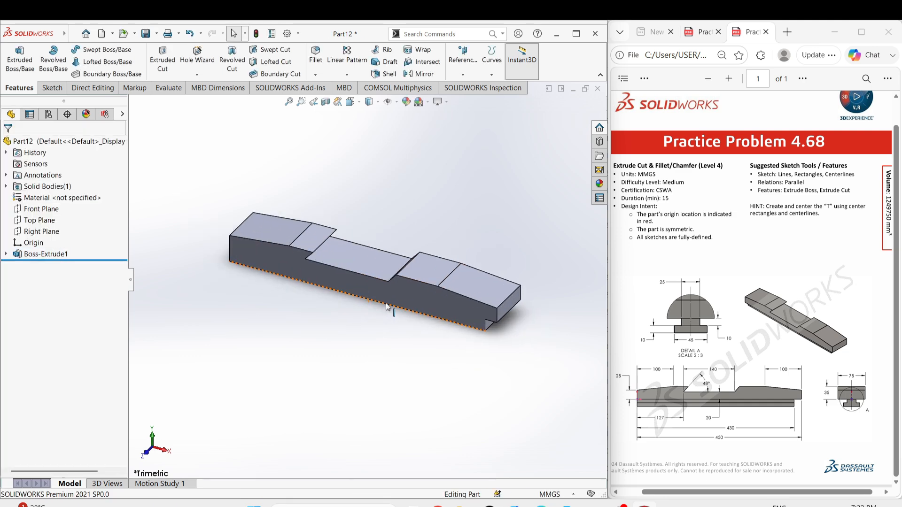
pyautogui.moveTo(439, 346); pyautogui.dragTo(407, 270, button='middle')
pyautogui.click(409, 270)
pyautogui.click(435, 241)
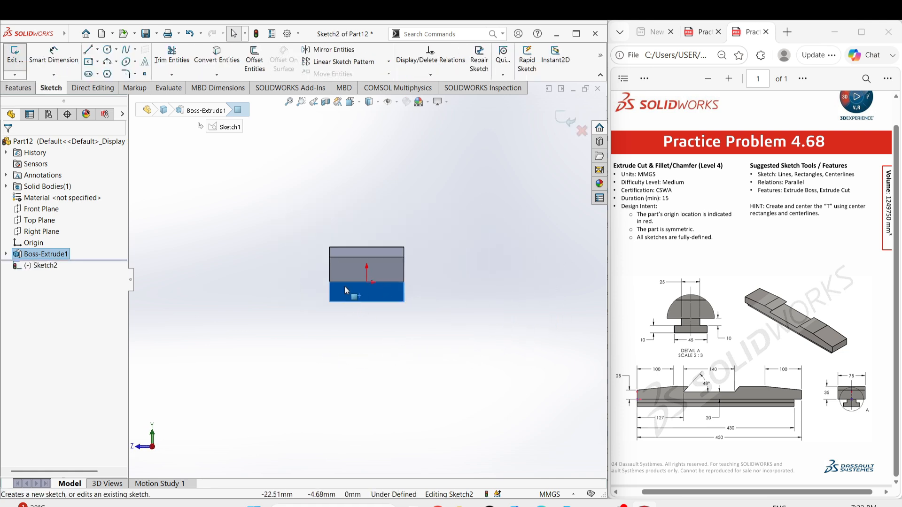
# - Sketch a vertical line about 38 mm long down from the origin and convert it to construction geometry
pyautogui.scroll(-4, 347, 285)
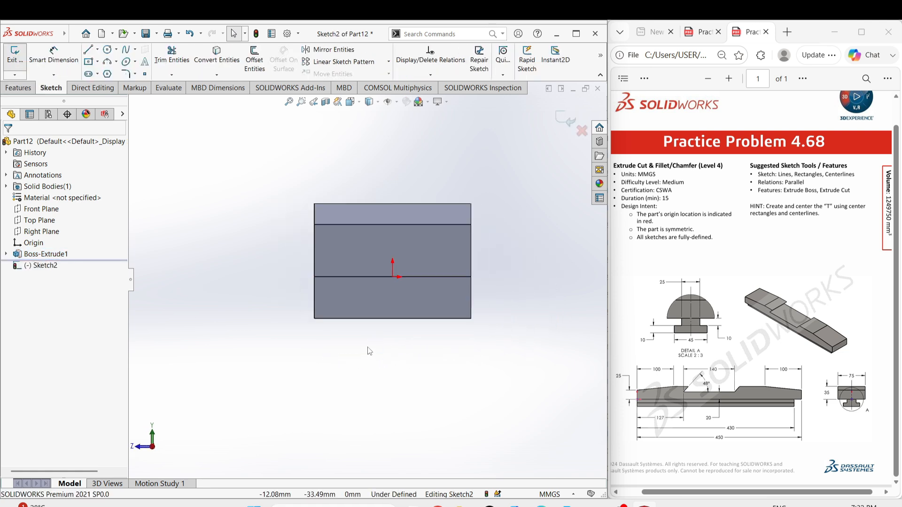
pyautogui.moveTo(370, 351)
pyautogui.mouseDown(button='right')
pyautogui.moveTo(372, 363)
pyautogui.moveTo(350, 378)
pyautogui.moveTo(324, 349)
pyautogui.mouseUp(button='right')
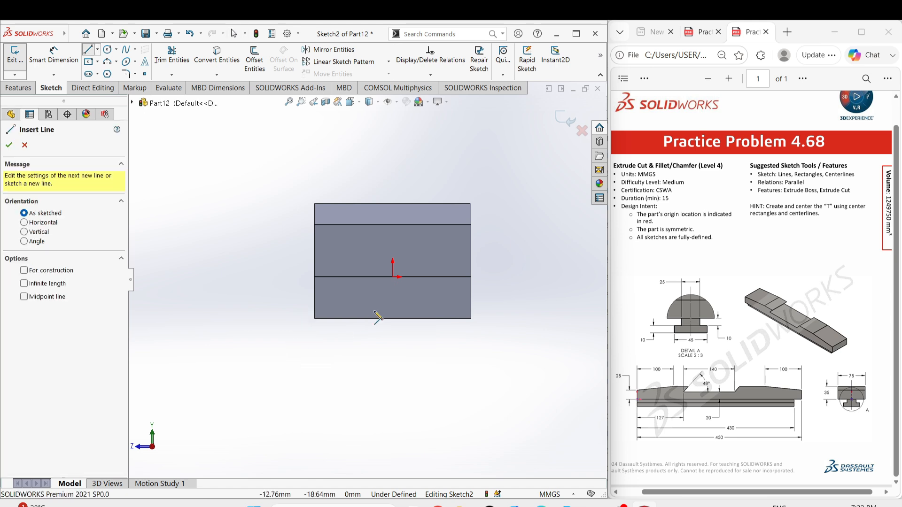
pyautogui.click(393, 277)
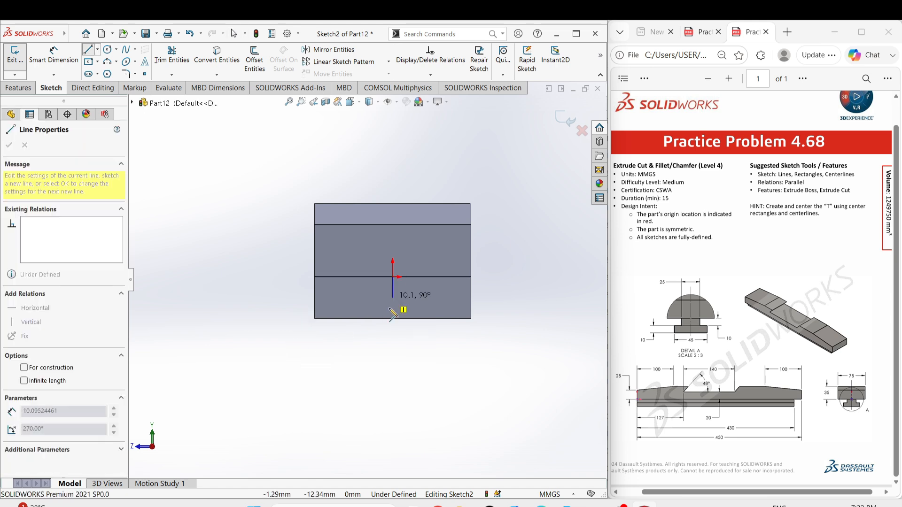
pyautogui.click(393, 357)
pyautogui.rightClick(415, 373)
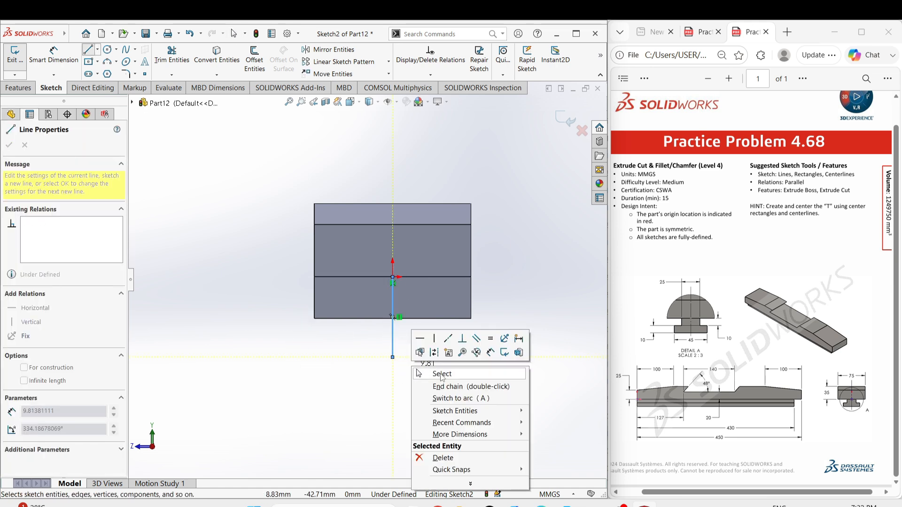
pyautogui.click(425, 374)
pyautogui.click(393, 331)
pyautogui.click(433, 315)
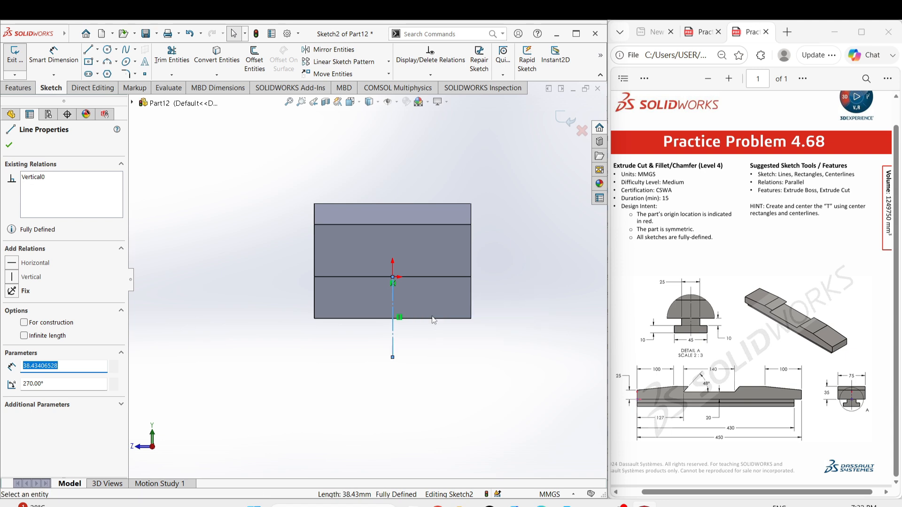
# - Sketch an inverted T from two corner rectangles: a stem about 14 mm tall below the base line and a foot about 45 mm wide beneath it
pyautogui.scroll(-3, 407, 317)
pyautogui.moveTo(415, 362); pyautogui.dragTo(416, 420, button='right')
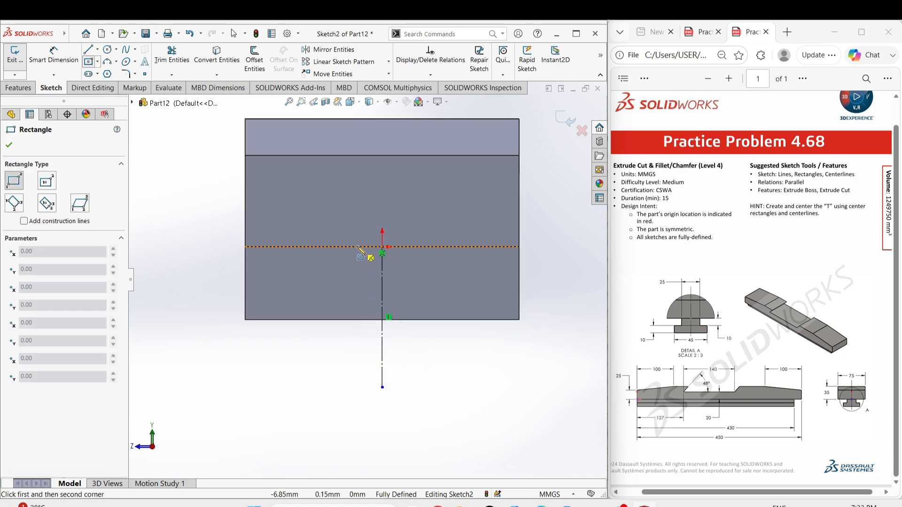
pyautogui.moveTo(358, 247); pyautogui.dragTo(405, 299)
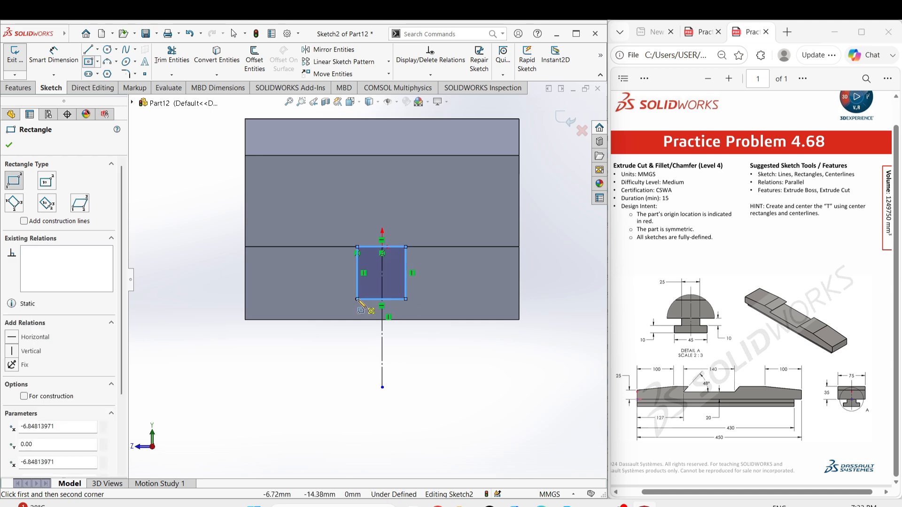
pyautogui.moveTo(302, 299); pyautogui.dragTo(468, 321)
pyautogui.click(467, 320)
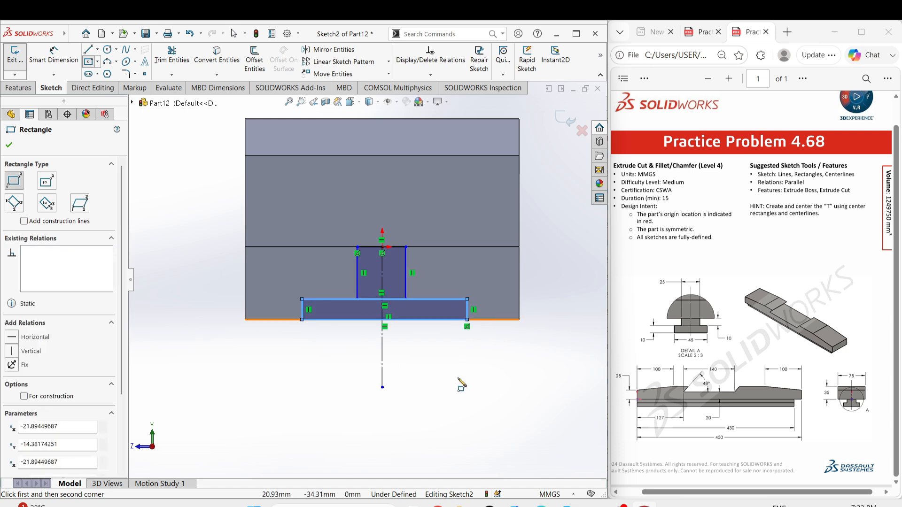
# - Dimension the bottom edge of the T's foot to 45 mm and leave the dimension command
pyautogui.moveTo(457, 388); pyautogui.dragTo(454, 297, button='right')
pyautogui.click(370, 320)
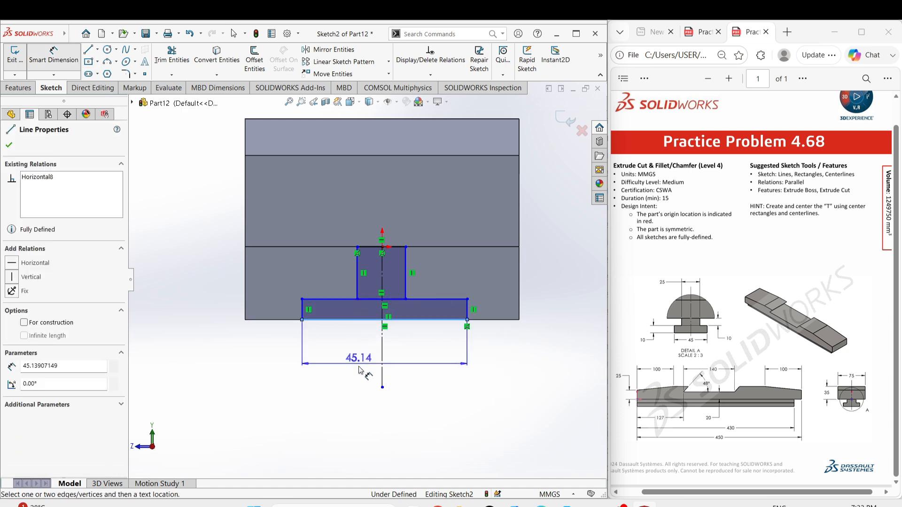
pyautogui.click(359, 375)
pyautogui.write('45')
pyautogui.press('Return')
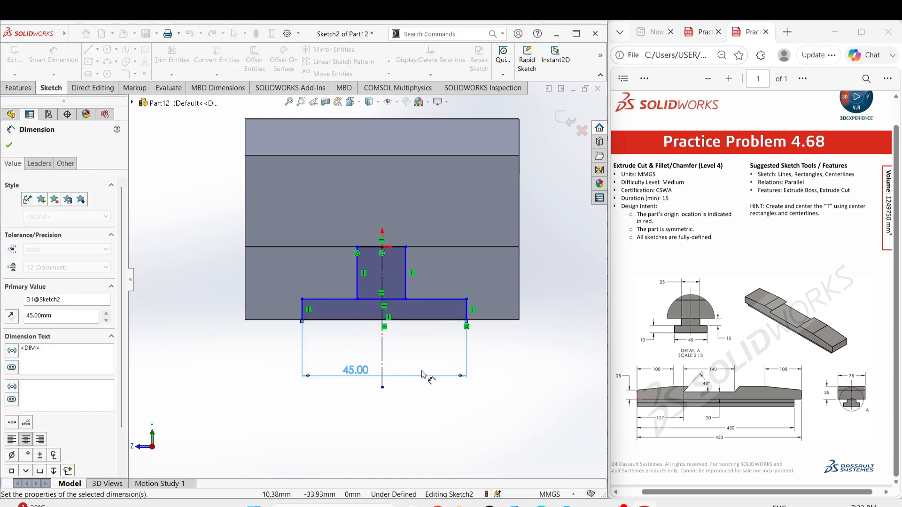
pyautogui.rightClick(497, 396)
pyautogui.click(518, 417)
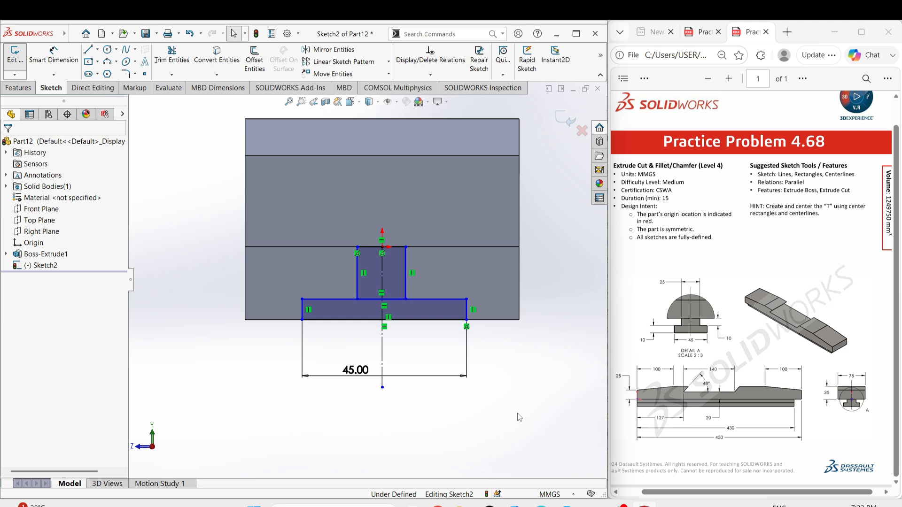
# - Make the side edges of the T's foot and the side edges of its stem symmetric about the vertical centerline
pyautogui.click(468, 311)
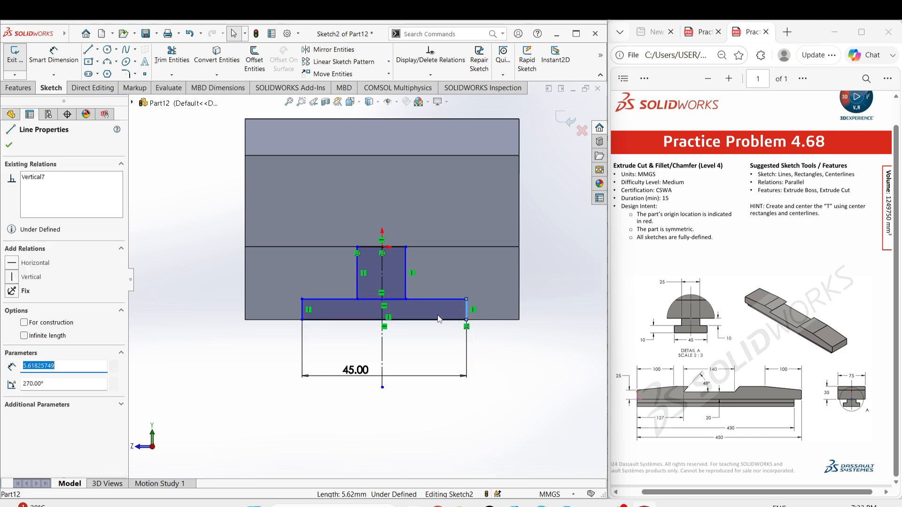
pyautogui.keyDown('ctrl'); pyautogui.click(302, 314); pyautogui.keyUp('ctrl')
pyautogui.keyDown('ctrl'); pyautogui.click(383, 348); pyautogui.keyUp('ctrl')
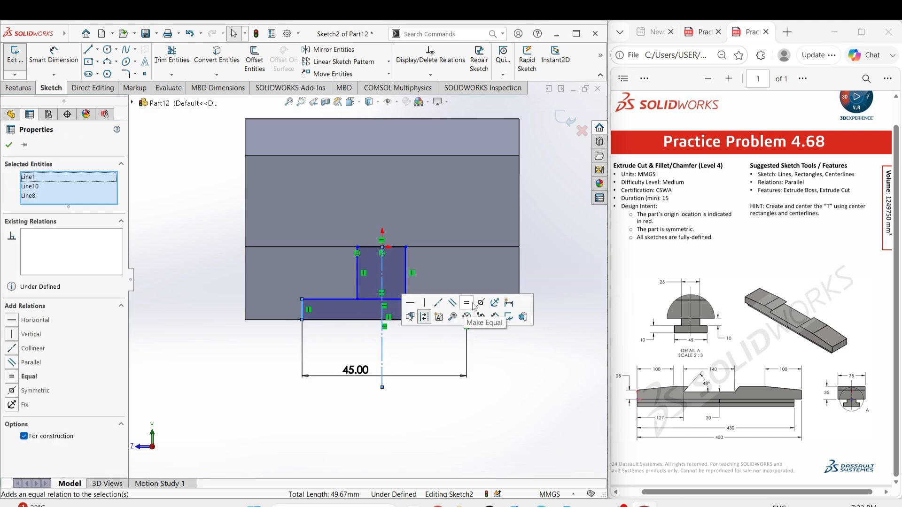
pyautogui.click(405, 281)
pyautogui.keyDown('ctrl'); pyautogui.click(356, 281); pyautogui.keyUp('ctrl')
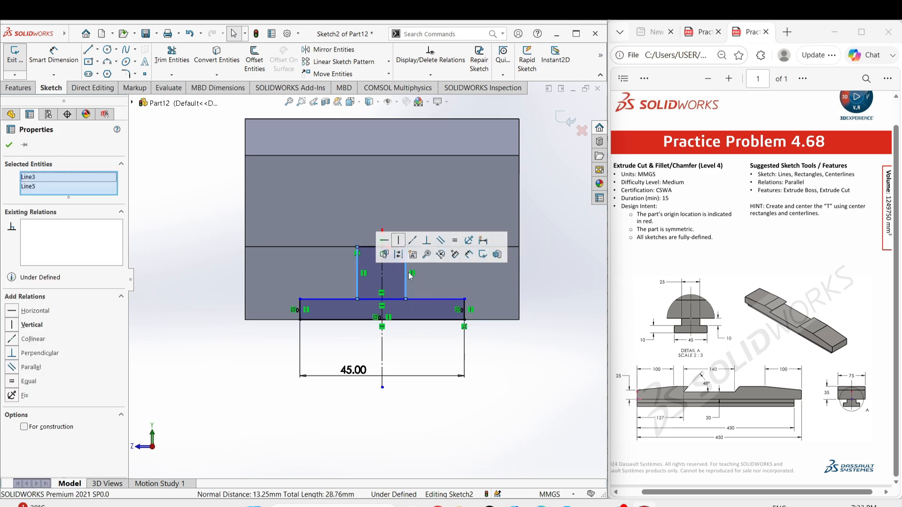
pyautogui.keyDown('ctrl'); pyautogui.click(382, 287); pyautogui.keyUp('ctrl')
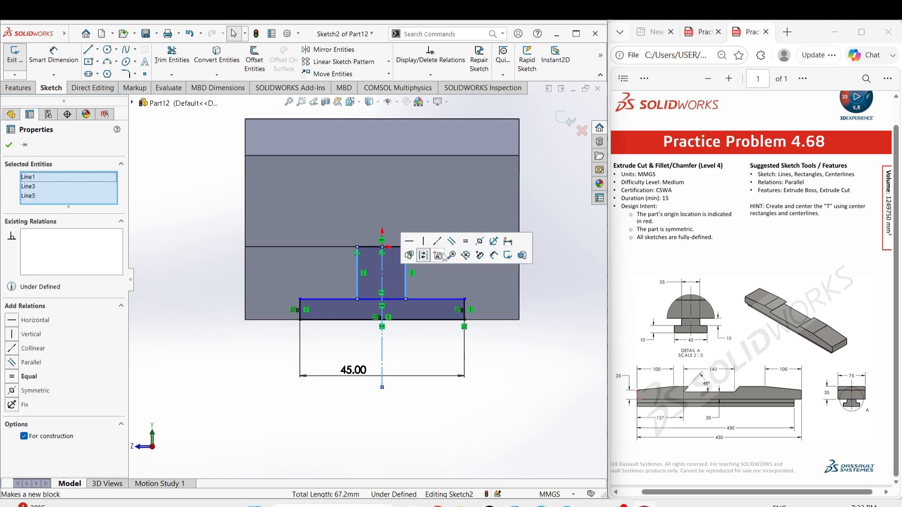
pyautogui.click(464, 245)
pyautogui.click(472, 439)
# - Dimension the heights of the T's foot and of its stem to 10 mm each
pyautogui.moveTo(470, 431); pyautogui.dragTo(467, 371, button='right')
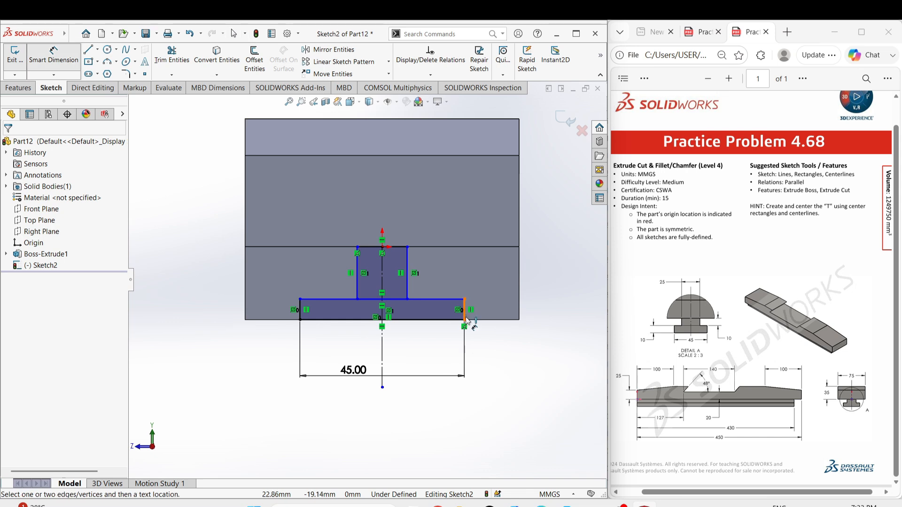
pyautogui.click(467, 320)
pyautogui.click(491, 375)
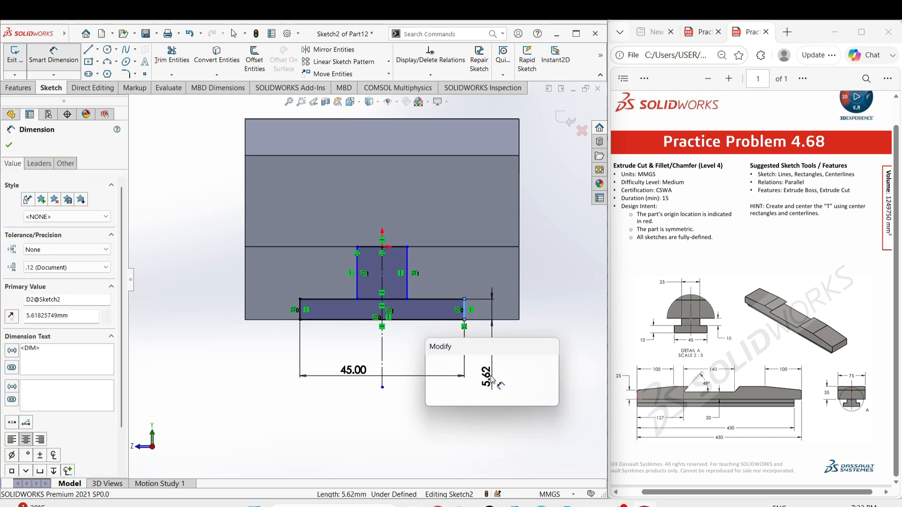
pyautogui.write('10')
pyautogui.press('Return')
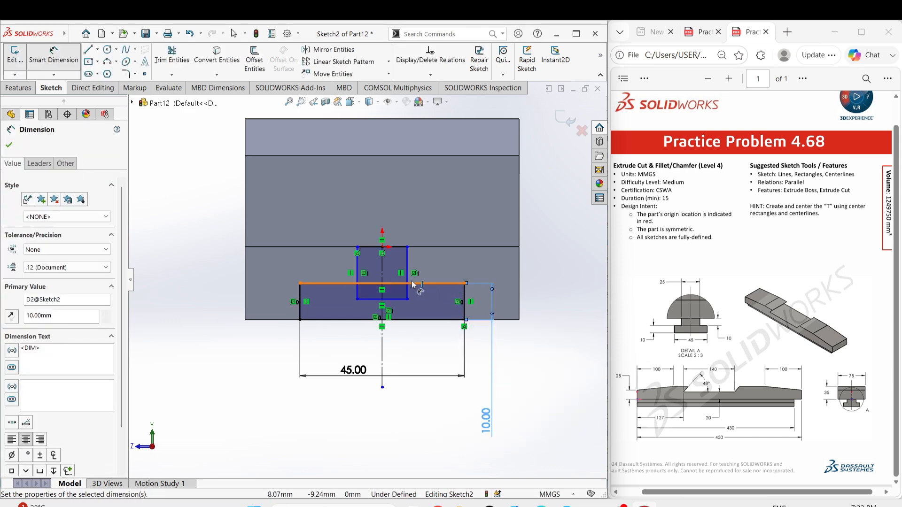
pyautogui.click(408, 282)
pyautogui.click(571, 291)
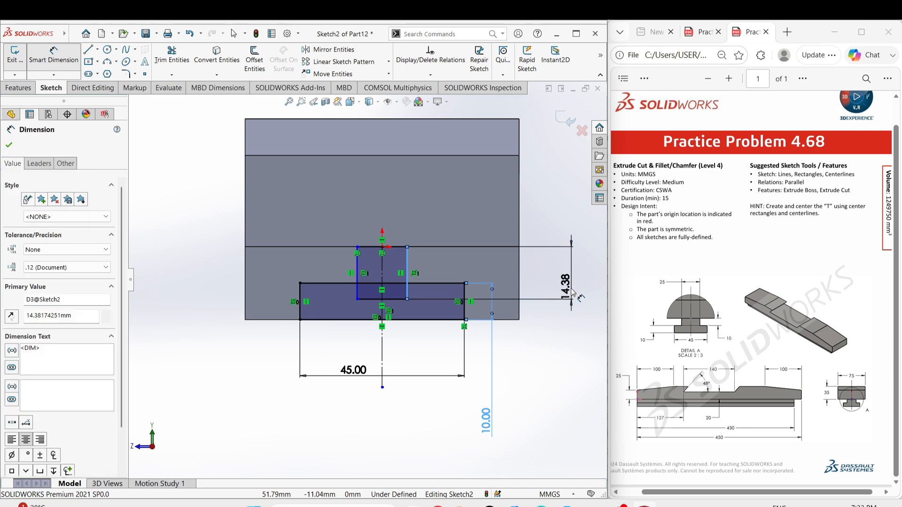
pyautogui.write('10')
pyautogui.press('Return')
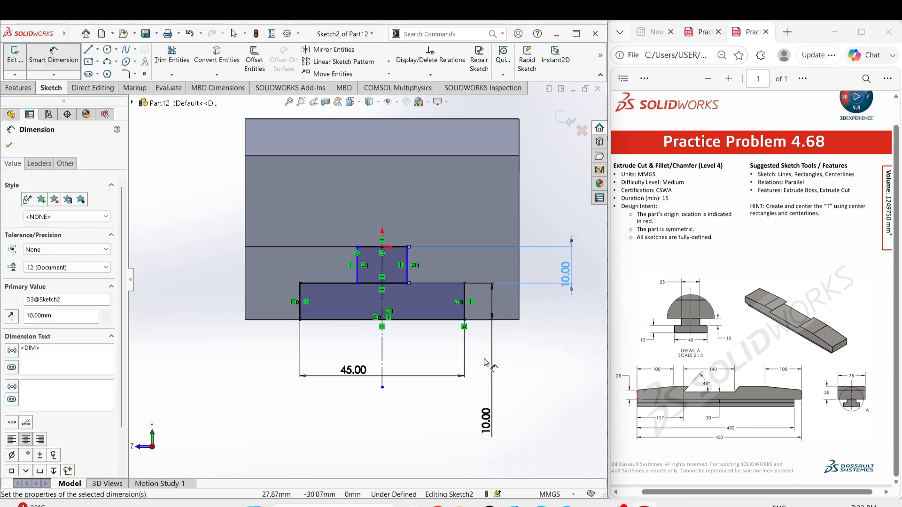
# - Dimension the top edge of the T's stem to 25 mm and leave the dimension command
pyautogui.click(390, 247)
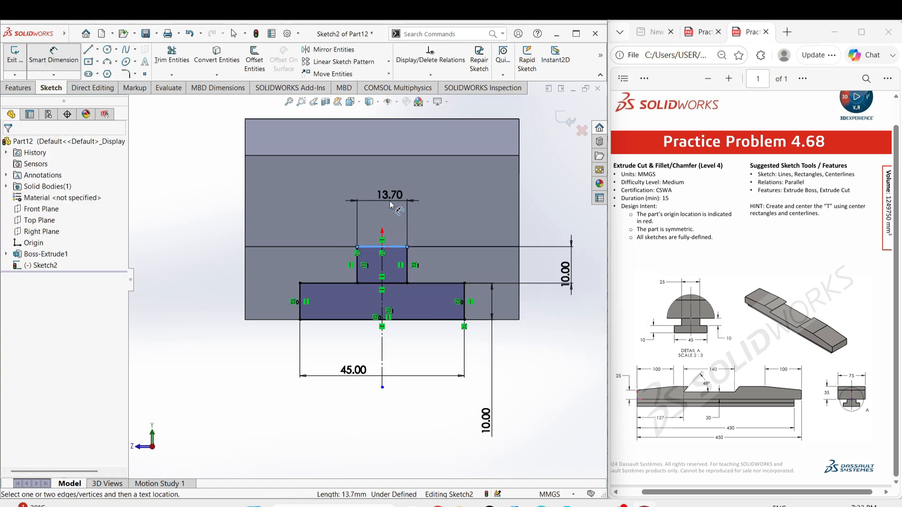
pyautogui.click(393, 209)
pyautogui.write('25')
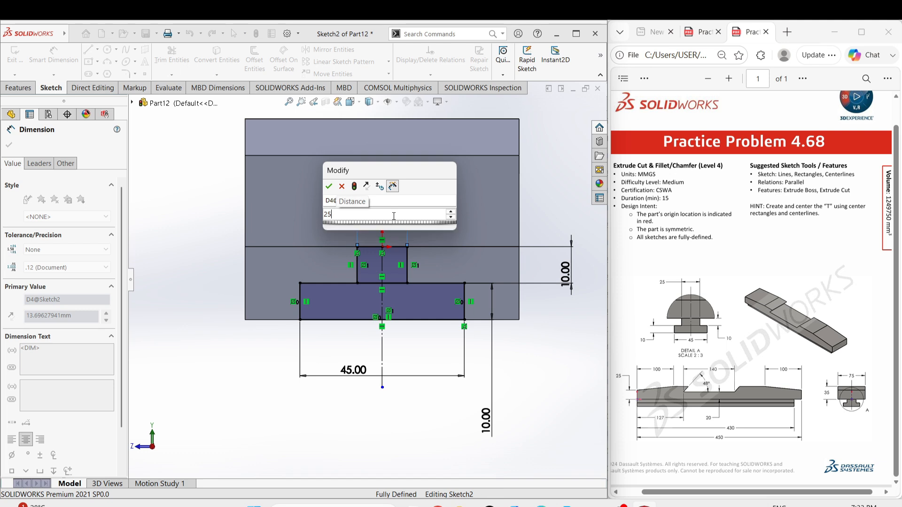
pyautogui.press('Return')
pyautogui.scroll(2, 371, 323)
pyautogui.rightClick(288, 383)
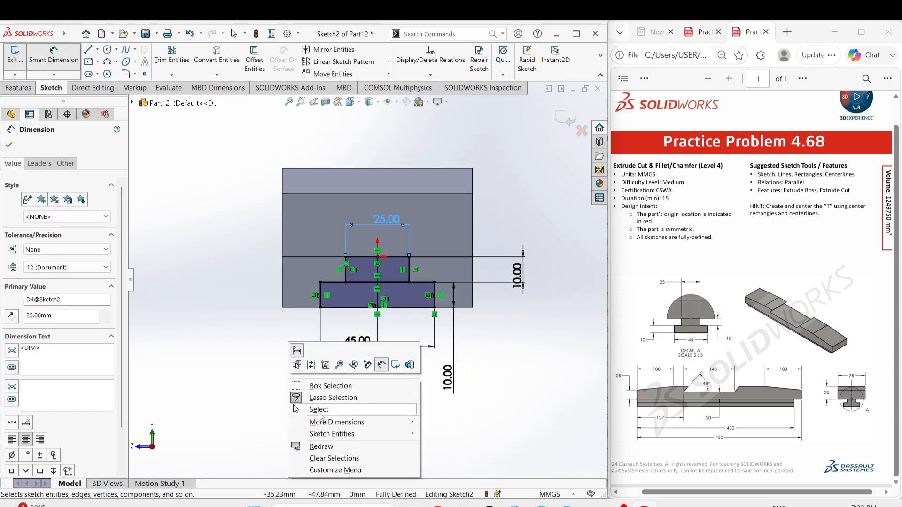
pyautogui.click(329, 444)
# - Convert the lower end face's outline into sketch lines and trim the T's bottom edge and the inner segments inside the T
pyautogui.click(307, 279)
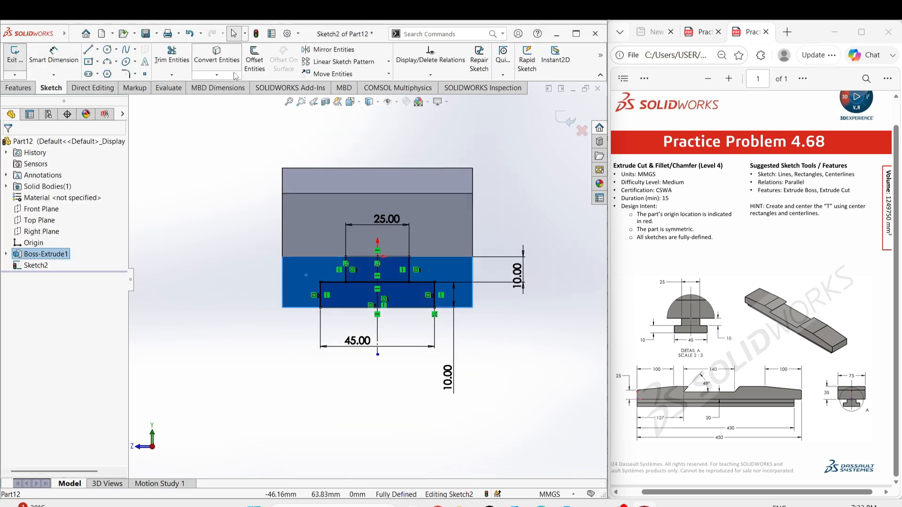
pyautogui.click(216, 56)
pyautogui.scroll(-2, 343, 297)
pyautogui.moveTo(282, 355)
pyautogui.mouseDown(button='right')
pyautogui.moveTo(280, 374)
pyautogui.moveTo(256, 398)
pyautogui.mouseUp(button='right')
pyautogui.moveTo(371, 313); pyautogui.dragTo(376, 262)
pyautogui.moveTo(432, 303); pyautogui.dragTo(431, 259)
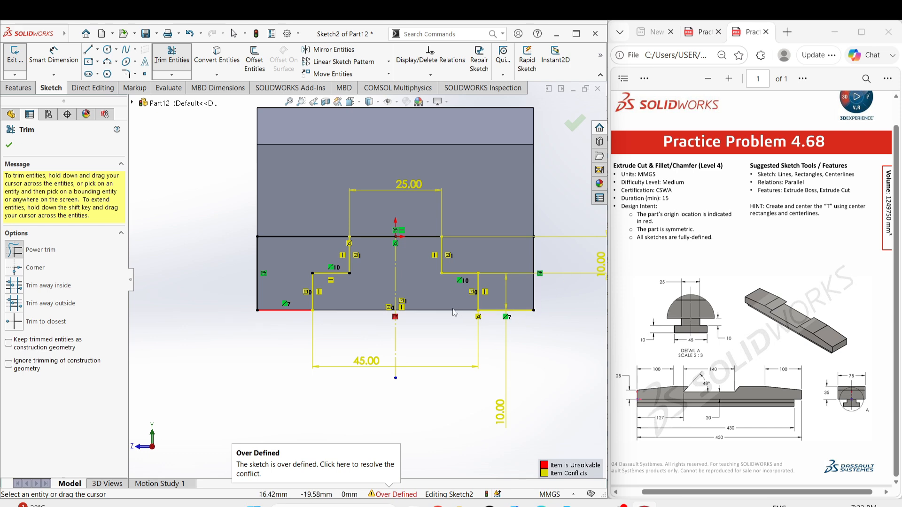
pyautogui.moveTo(366, 263); pyautogui.dragTo(373, 225)
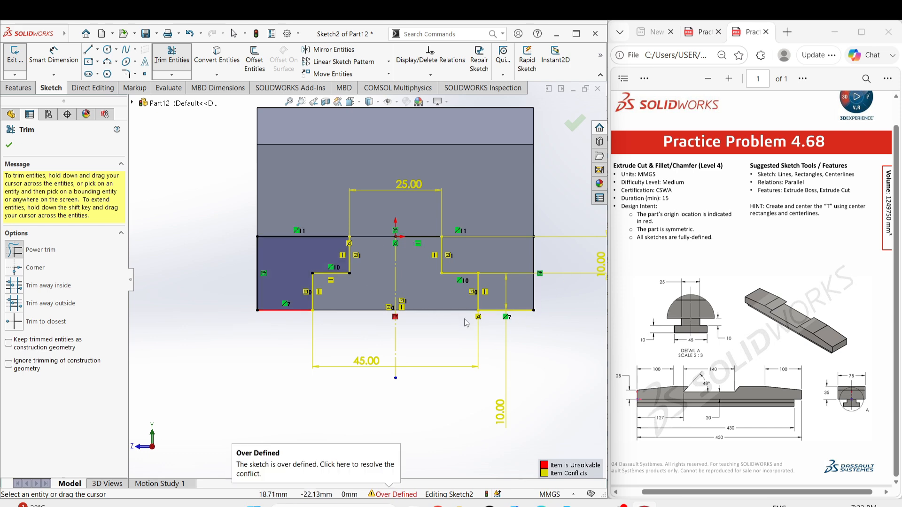
pyautogui.scroll(2, 366, 279)
pyautogui.rightClick(501, 327)
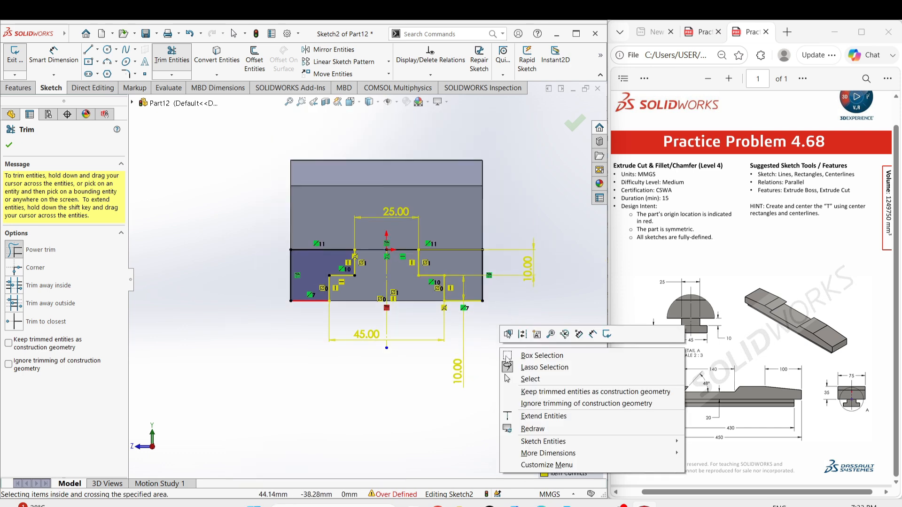
pyautogui.click(523, 380)
# - Delete the height dimension of the T's foot from the sketch
pyautogui.click(457, 368)
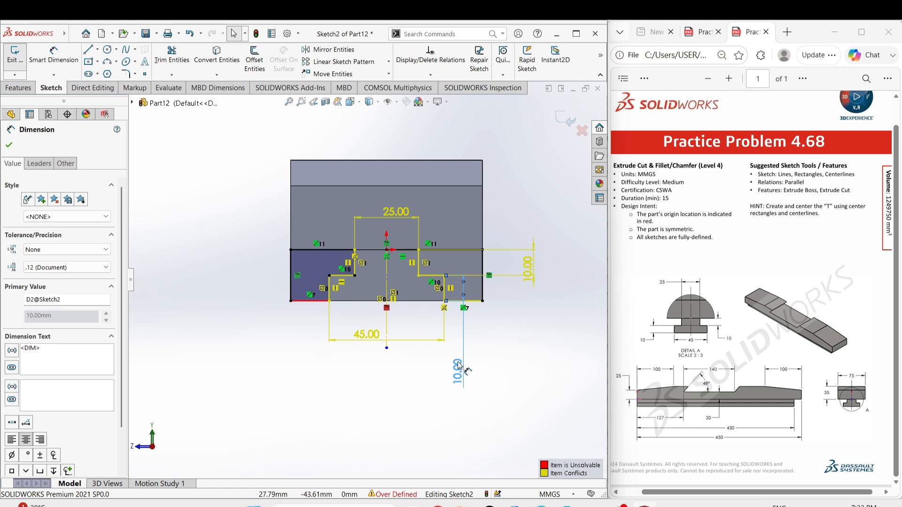
pyautogui.press('Delete')
pyautogui.scroll(-1, 358, 300)
pyautogui.scroll(2, 441, 299)
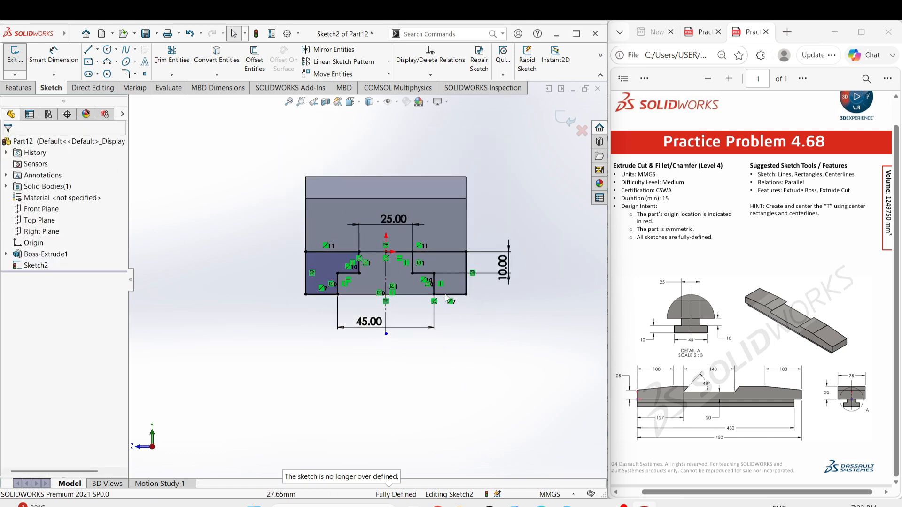
# - Trim the remaining line segment across the top of the T's stem and leave the Trim command
pyautogui.scroll(-1, 405, 262)
pyautogui.scroll(-1, 405, 262)
pyautogui.moveTo(401, 341)
pyautogui.mouseDown(button='right')
pyautogui.moveTo(409, 362)
pyautogui.moveTo(380, 385)
pyautogui.mouseUp(button='right')
pyautogui.moveTo(389, 246); pyautogui.dragTo(390, 241)
pyautogui.scroll(3, 391, 339)
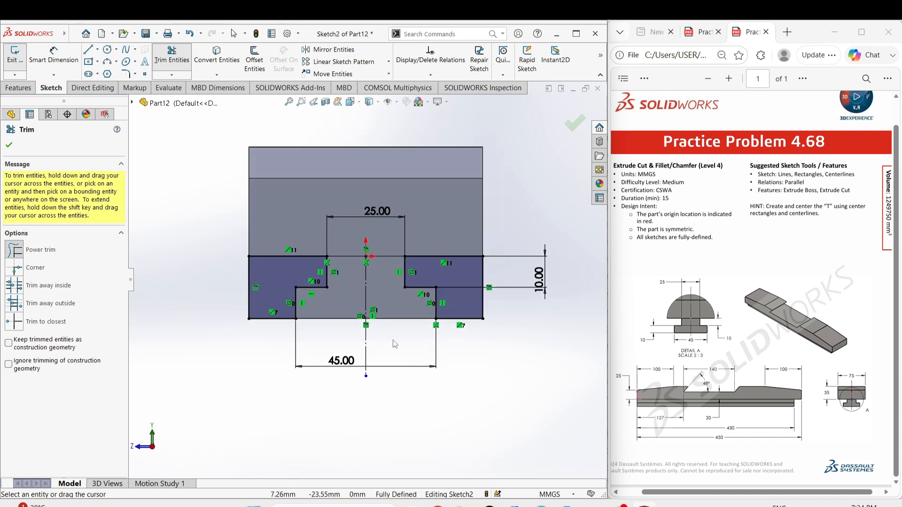
pyautogui.rightClick(459, 348)
pyautogui.click(484, 382)
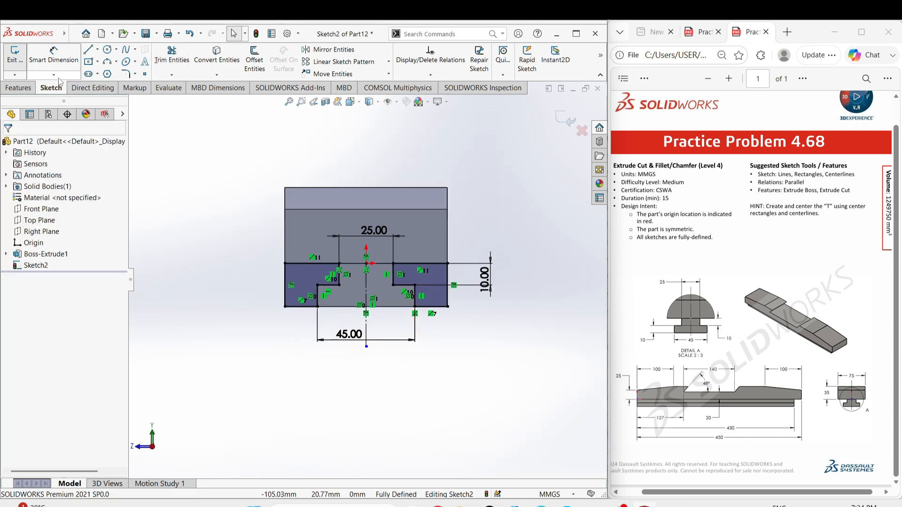
# - Create an extruded cut from the two side profiles around the T with the Through All end condition
pyautogui.click(19, 88)
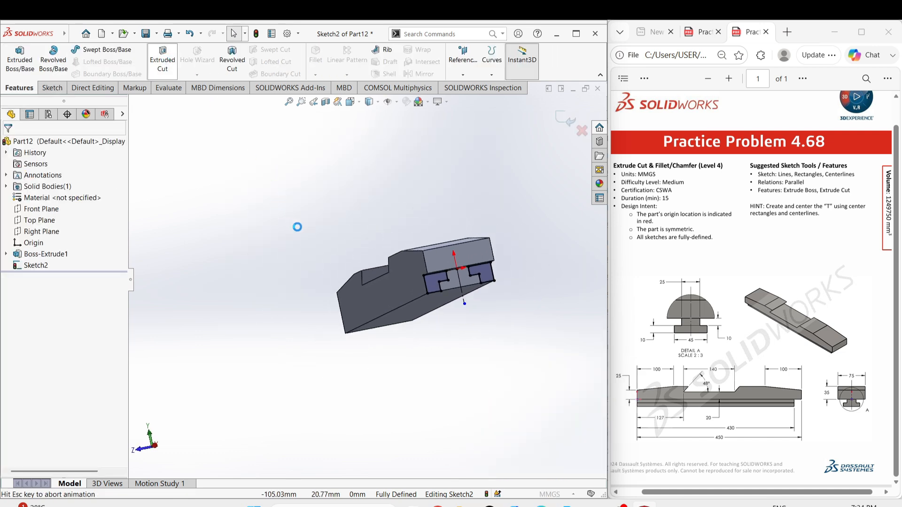
pyautogui.click(53, 210)
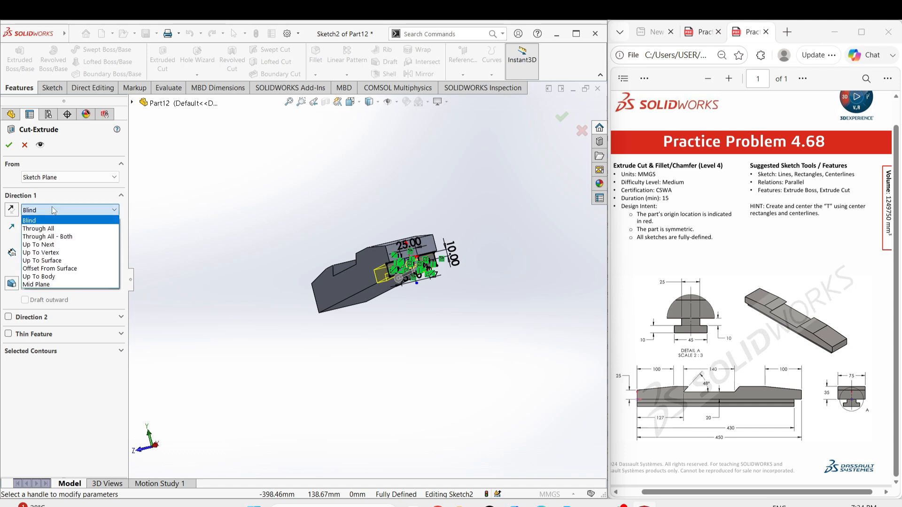
pyautogui.click(48, 228)
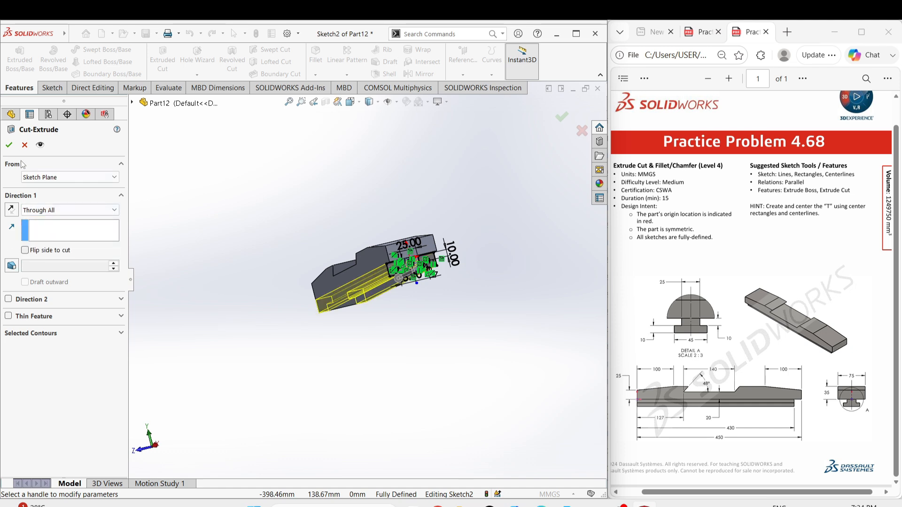
pyautogui.click(9, 145)
# - Evaluate the finished part's mass properties and compare its volume with the volume given on the practice drawing
pyautogui.moveTo(242, 244); pyautogui.dragTo(188, 255, button='middle')
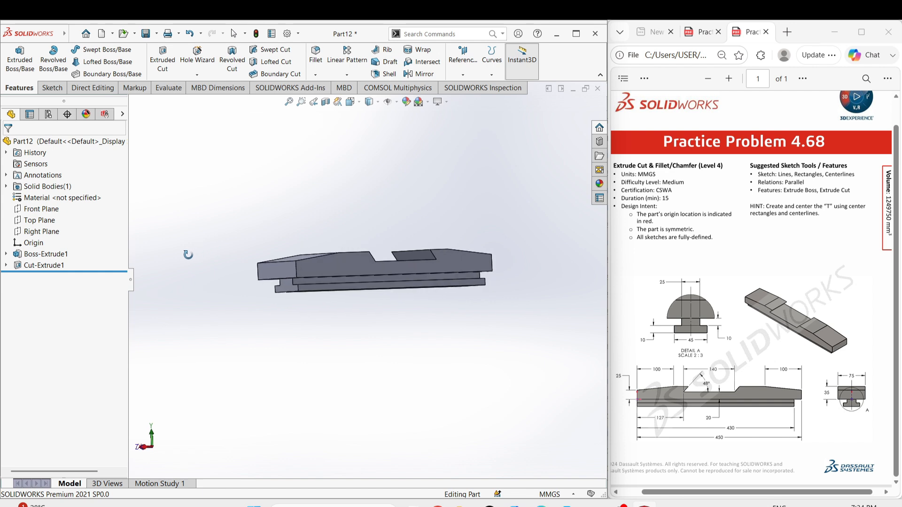
pyautogui.moveTo(274, 272); pyautogui.dragTo(305, 246, button='middle')
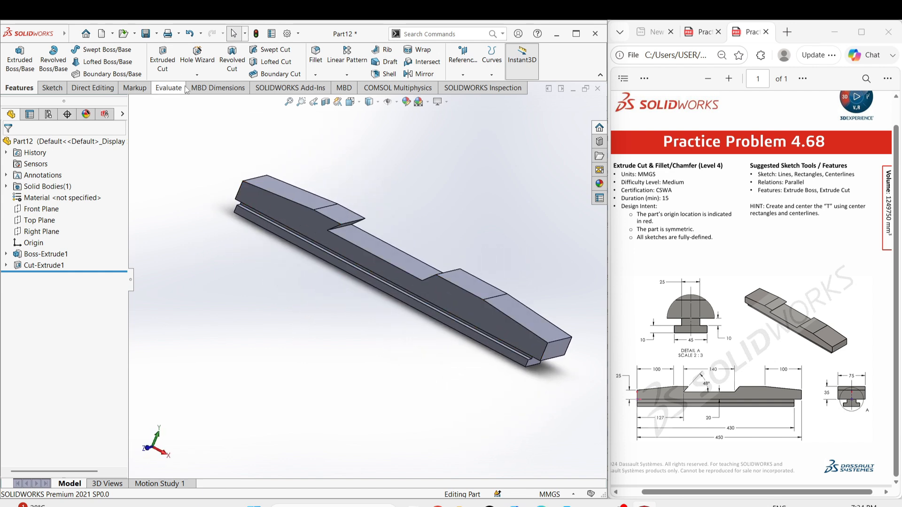
pyautogui.click(168, 87)
pyautogui.click(160, 54)
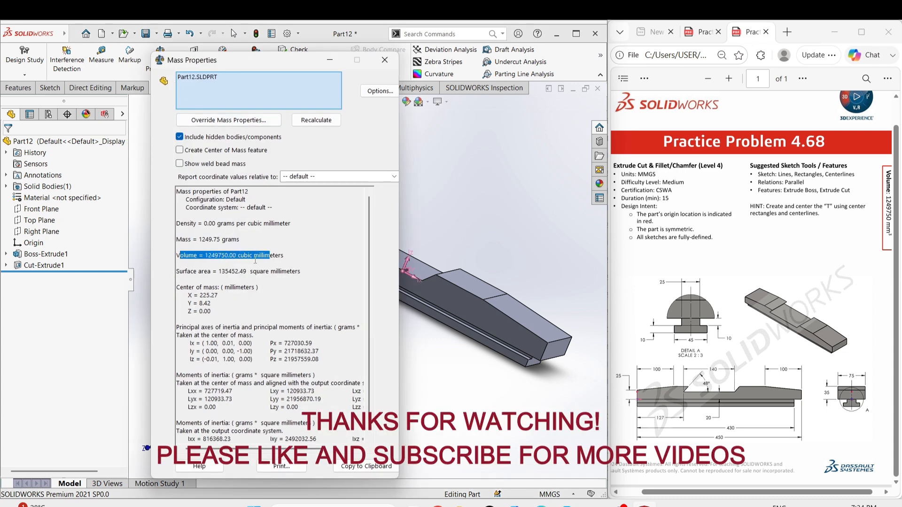
pyautogui.click(887, 174)
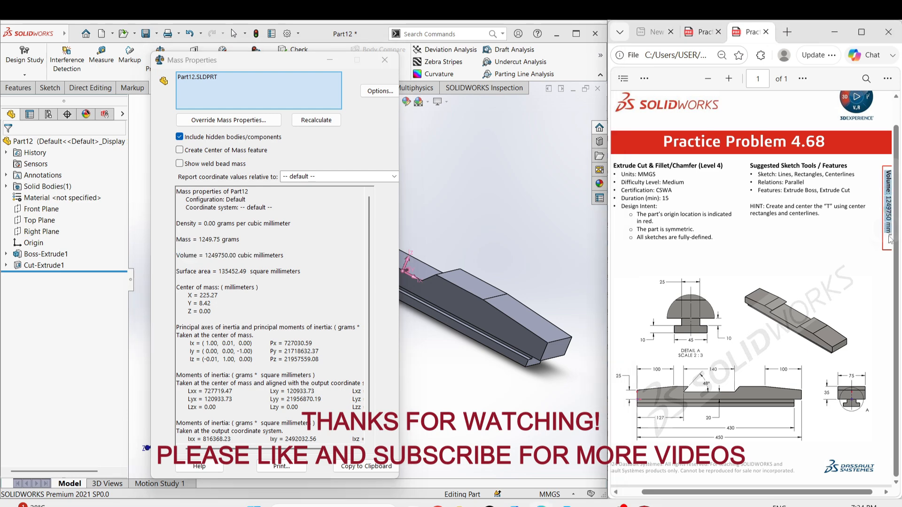
pyautogui.click(443, 179)
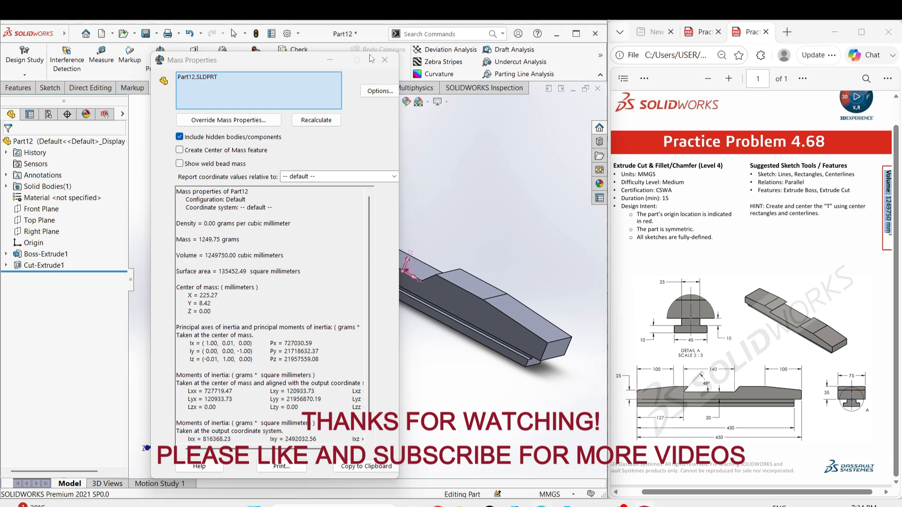